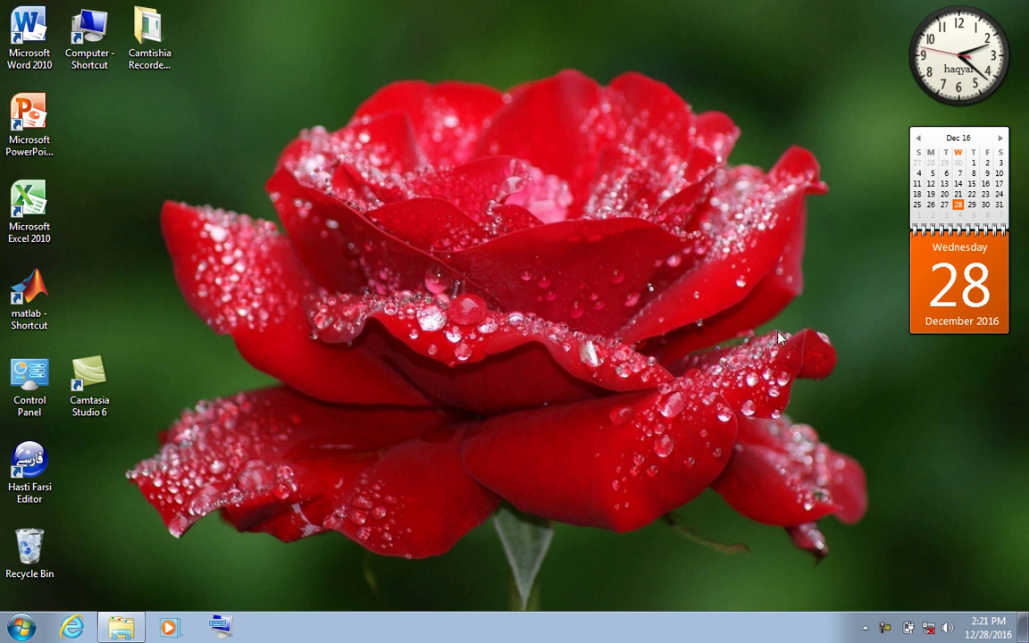
Step: Open Computer and then the contents of DVD RW Drive (F:)
double_click(85, 41)
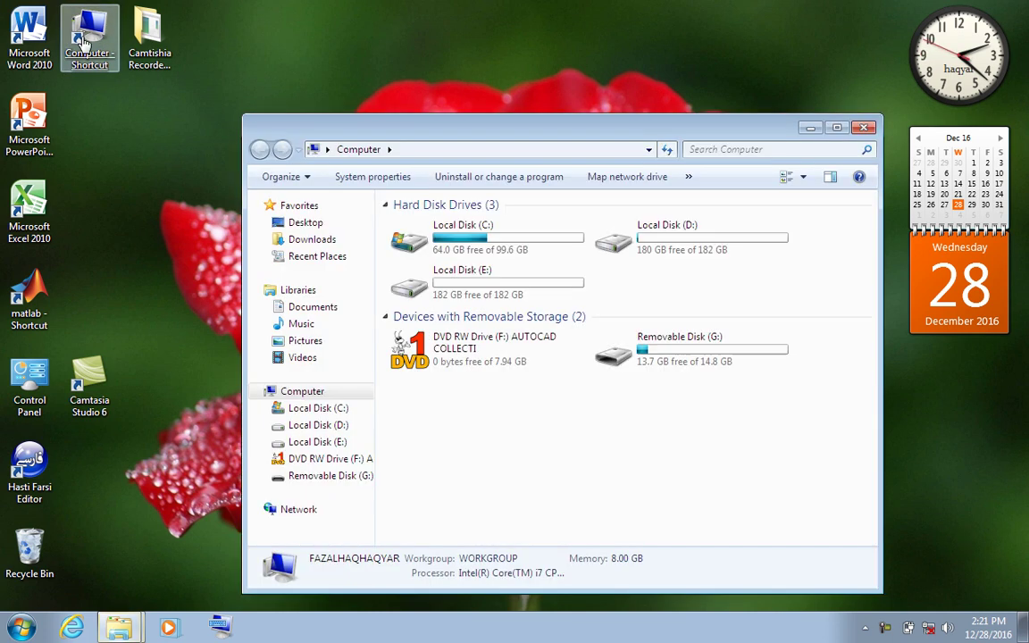
right_click(476, 341)
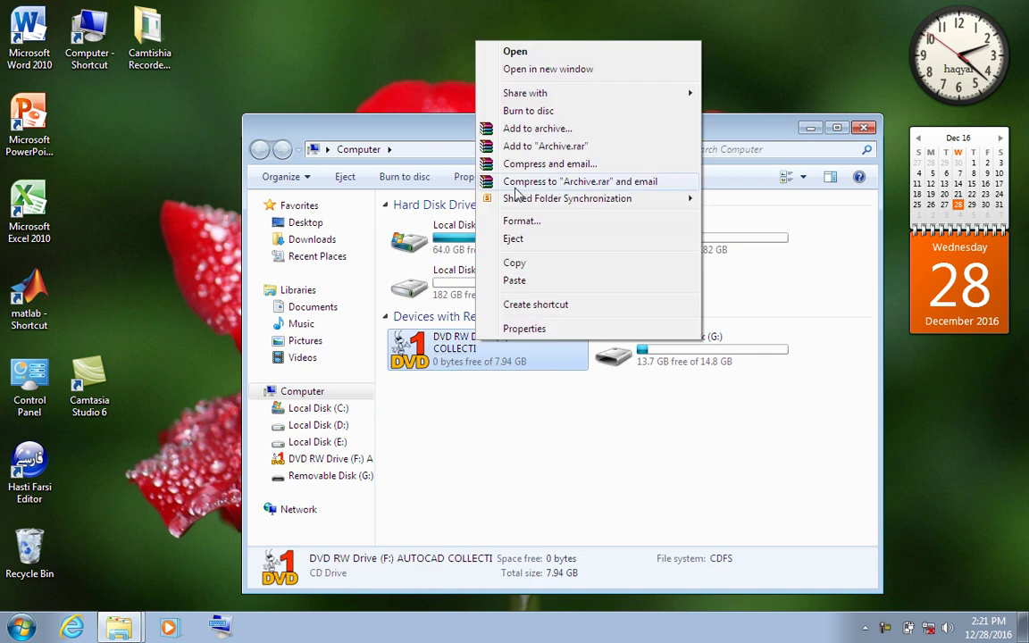
click(515, 53)
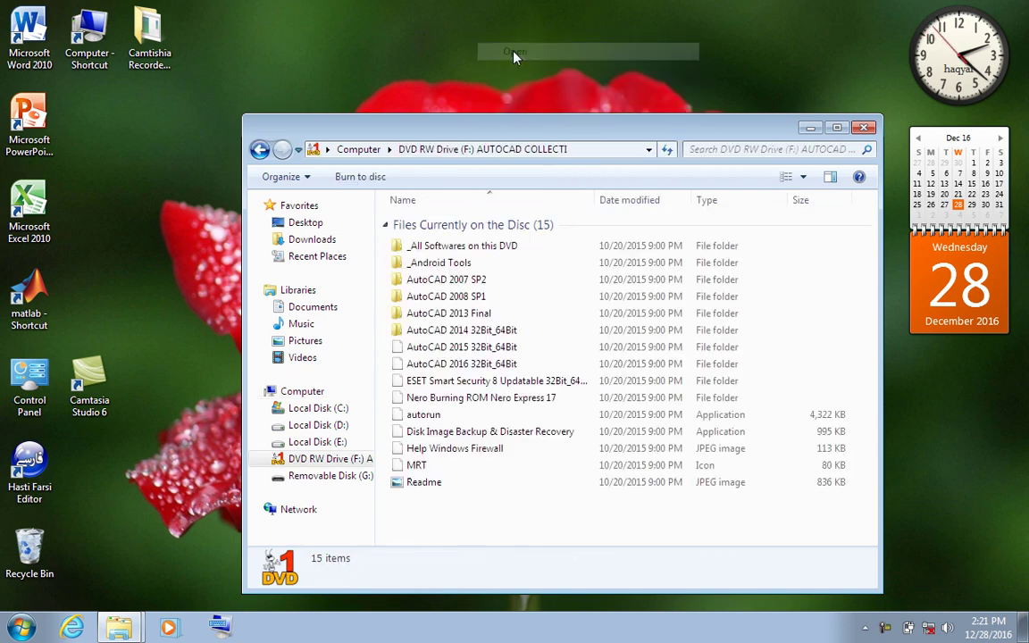
Step: Open the AutoCAD 2015 32Bit_64Bit folder and bring up options for 1- Setup
click(472, 283)
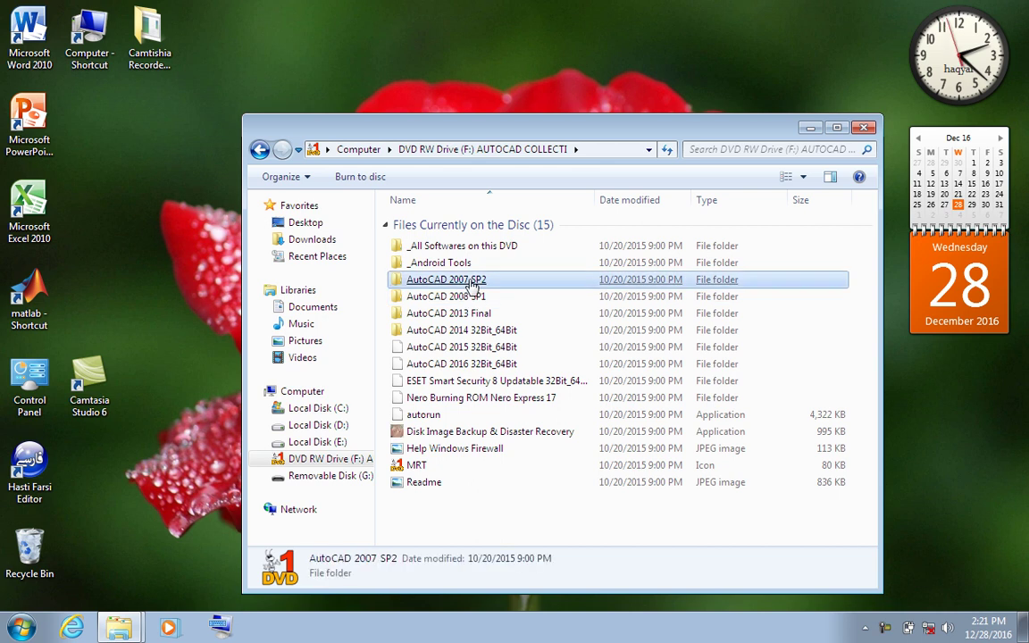
click(490, 367)
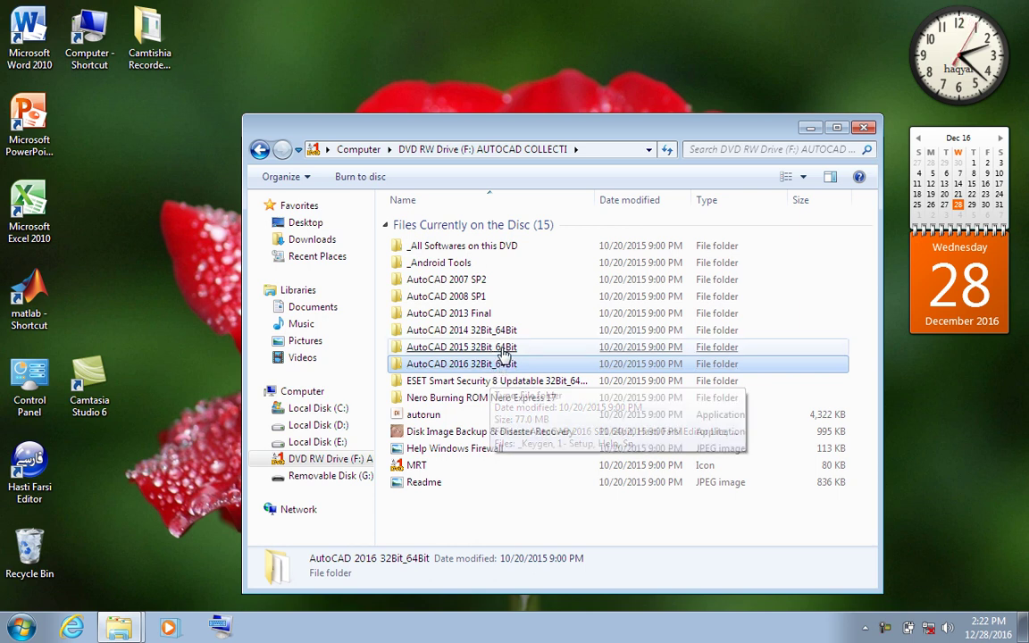
click(503, 349)
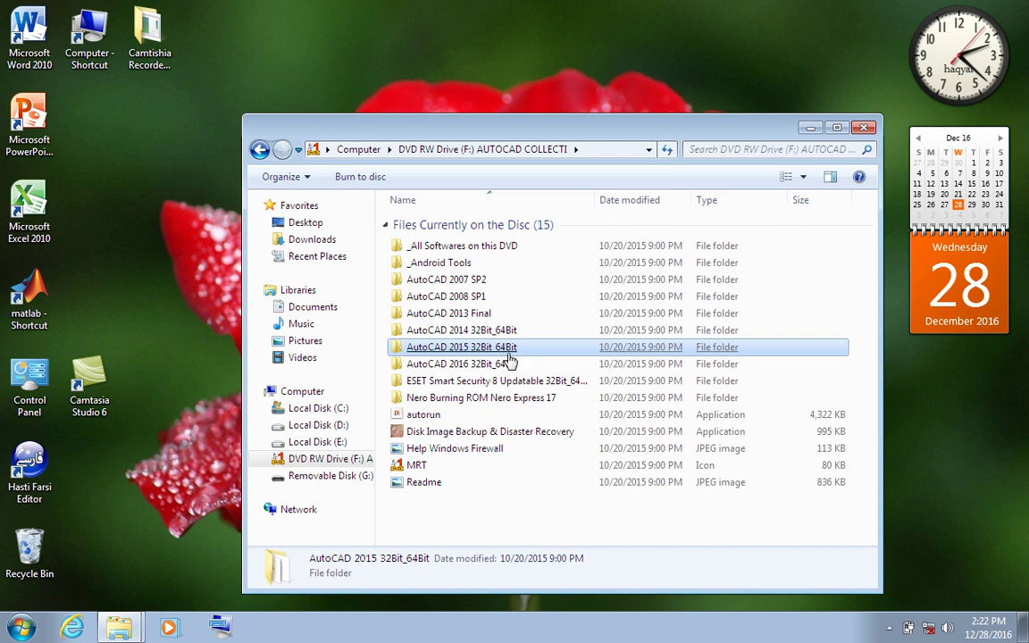
right_click(510, 352)
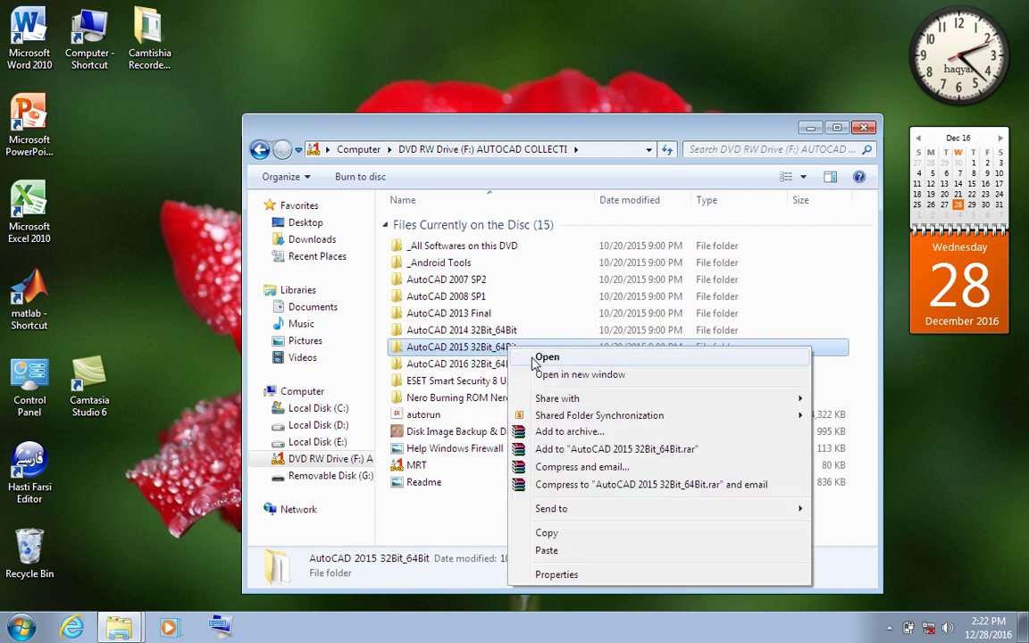
click(534, 358)
click(531, 362)
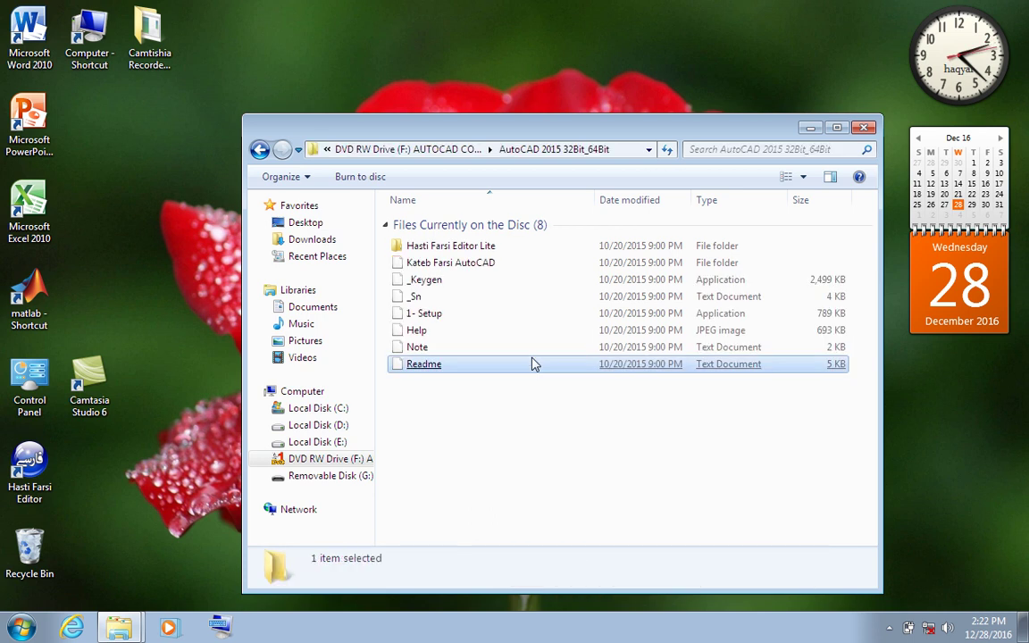
click(460, 320)
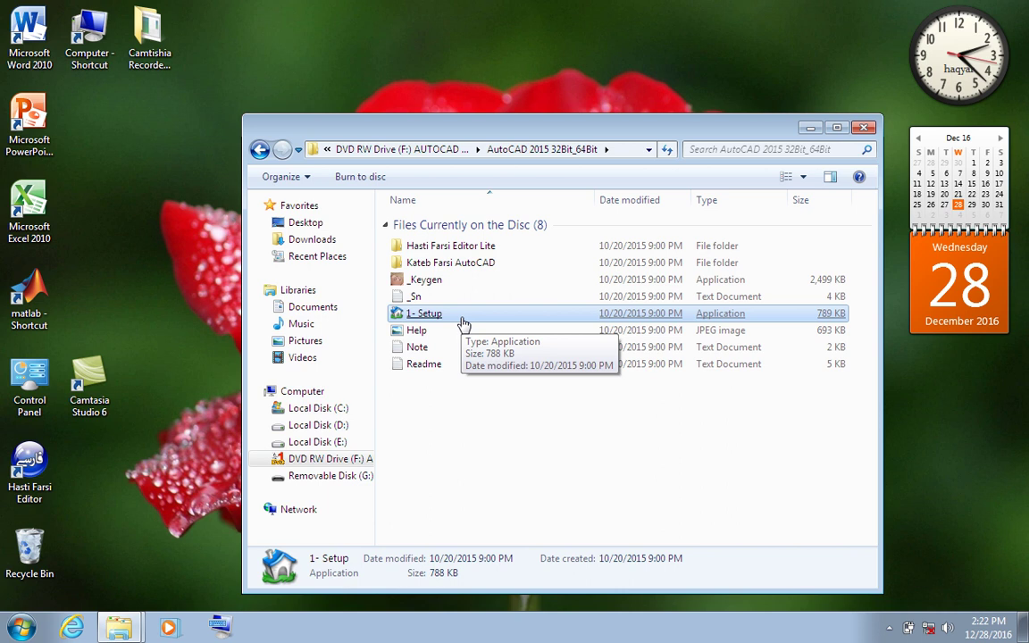
right_click(461, 319)
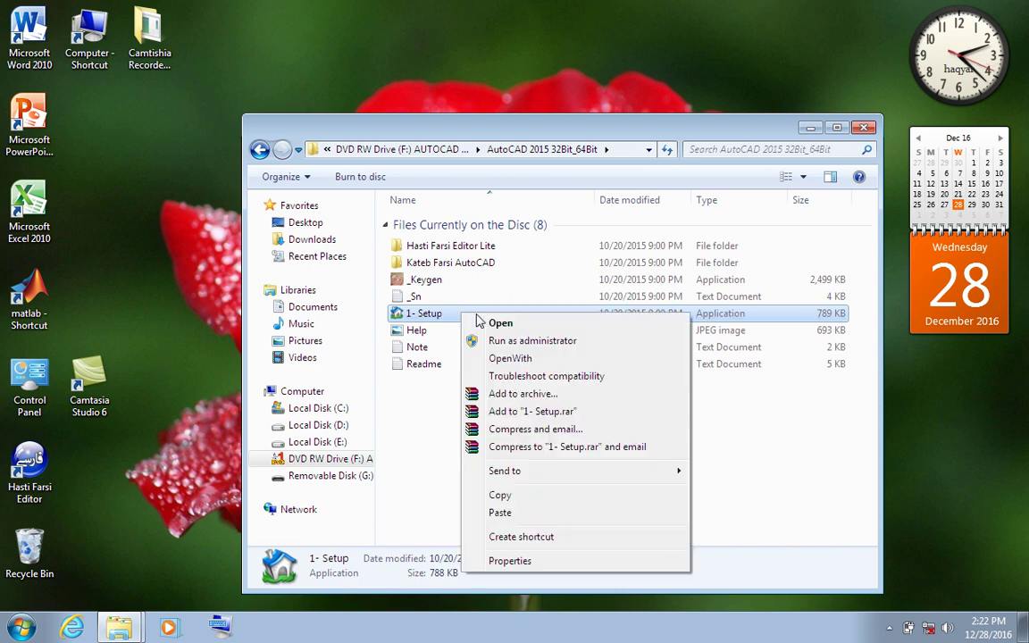
Step: Launch 1- Setup and start it to reach Folder Location at C:\_Archive (MRT)\AutoCAD 2015 Final
click(483, 322)
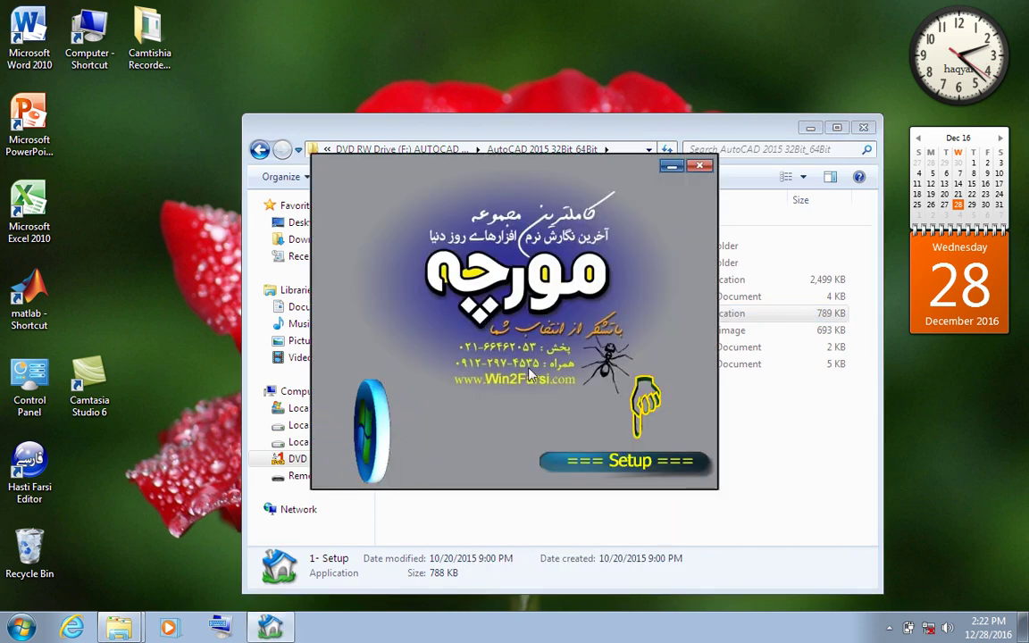
click(623, 461)
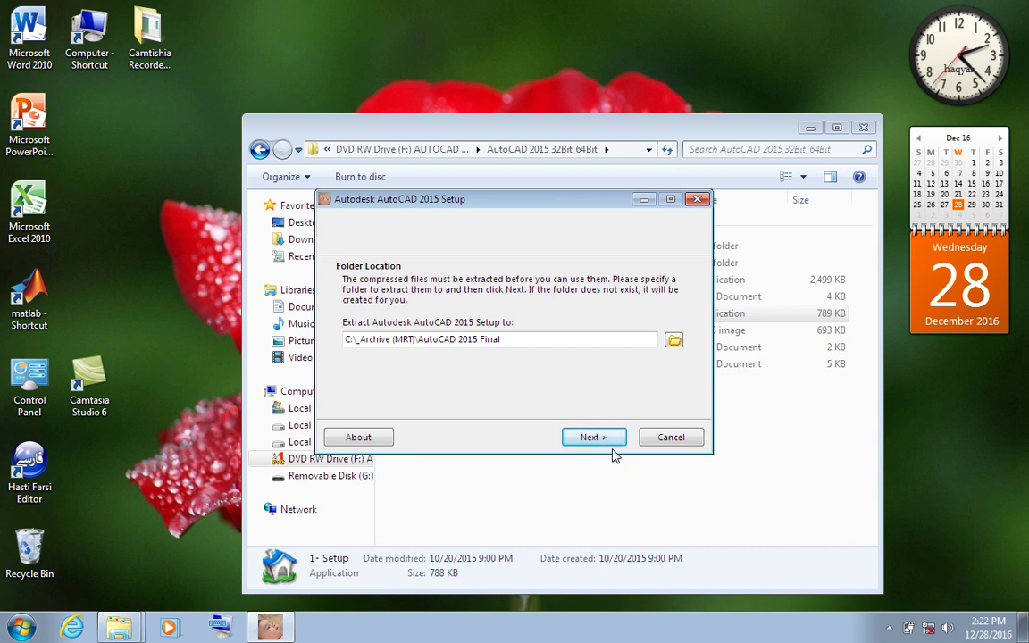
Step: Extract setup files to C:\_Archive (MRT)\AutoCAD 2015 Final while managing the screen recorder
click(594, 441)
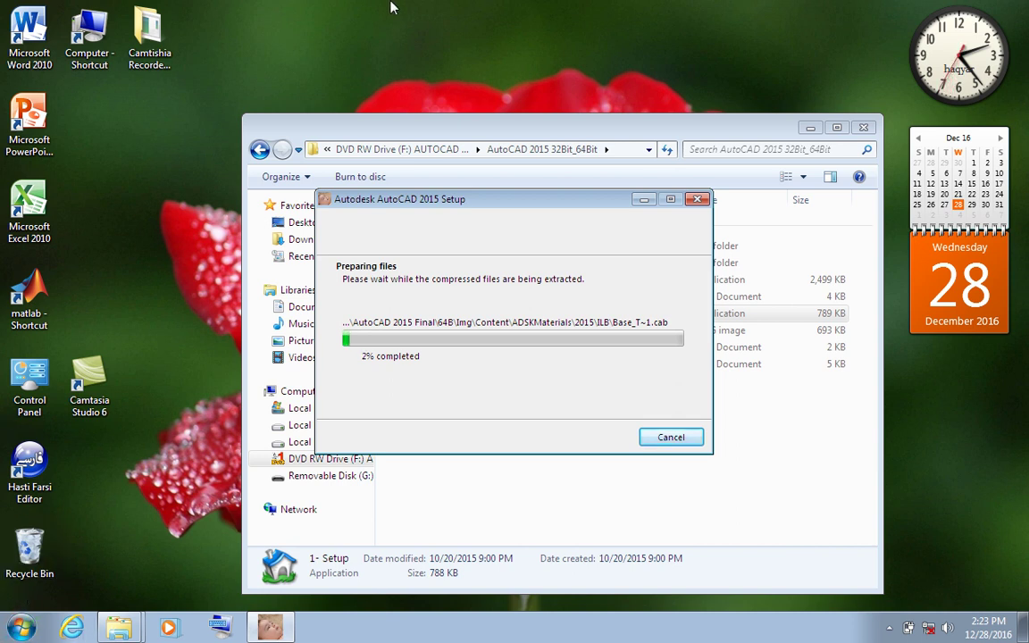
click(890, 628)
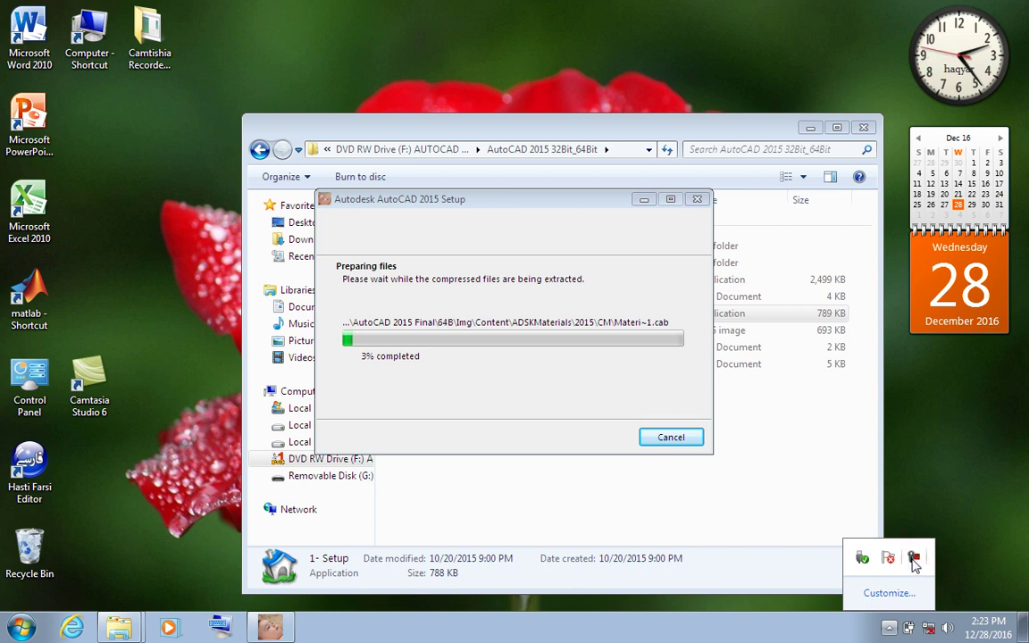
right_click(912, 563)
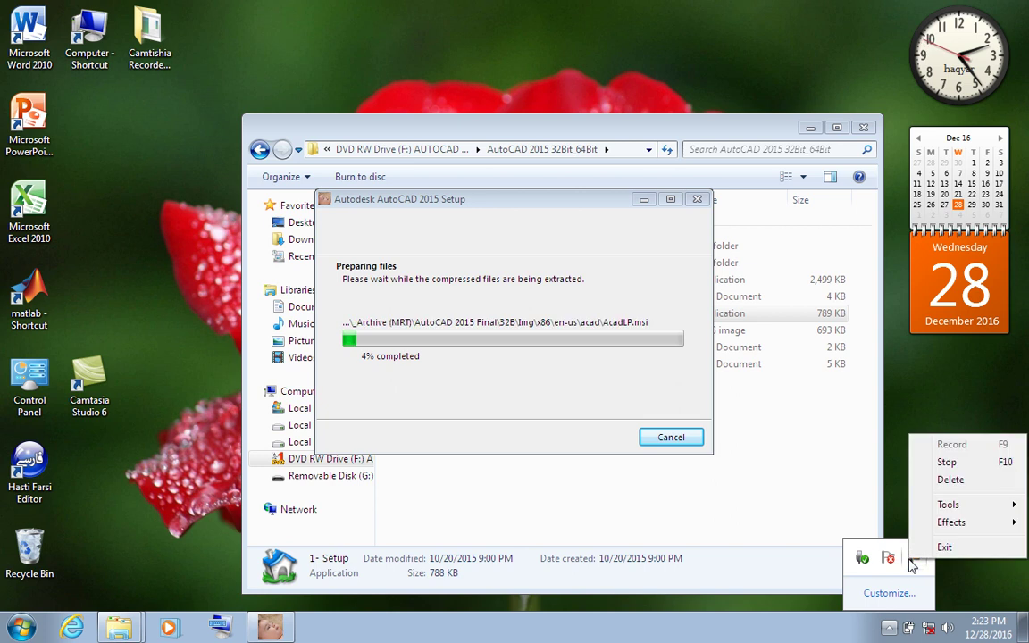
key(Escape)
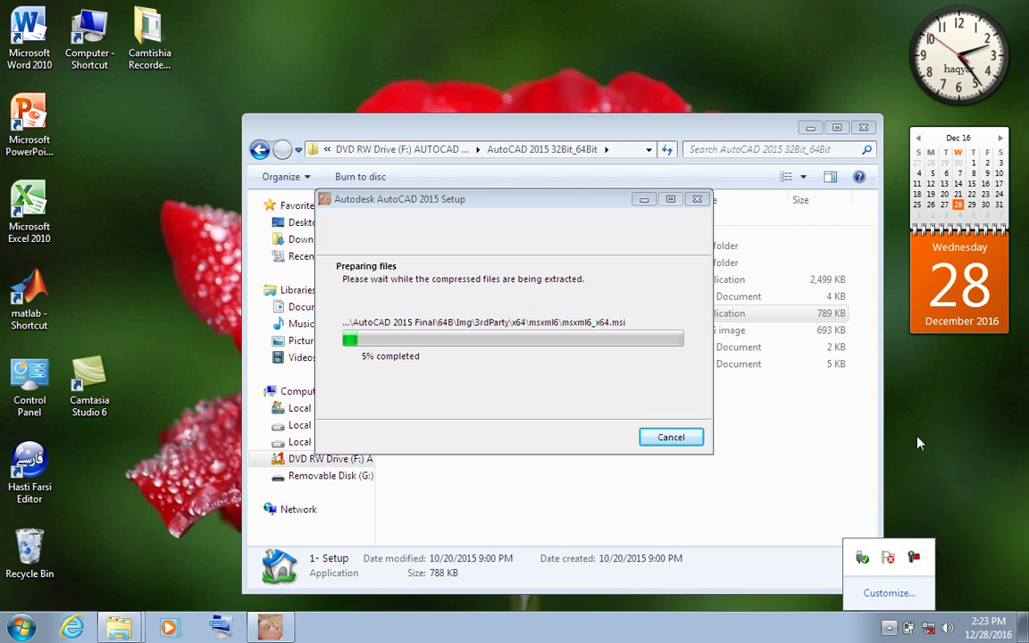
click(940, 418)
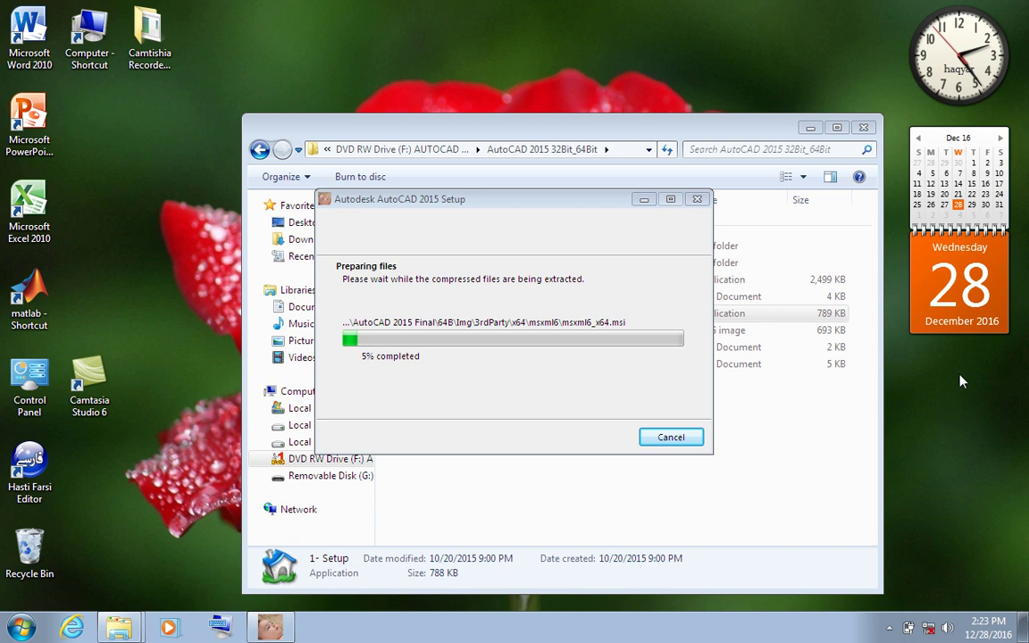
right_click(840, 628)
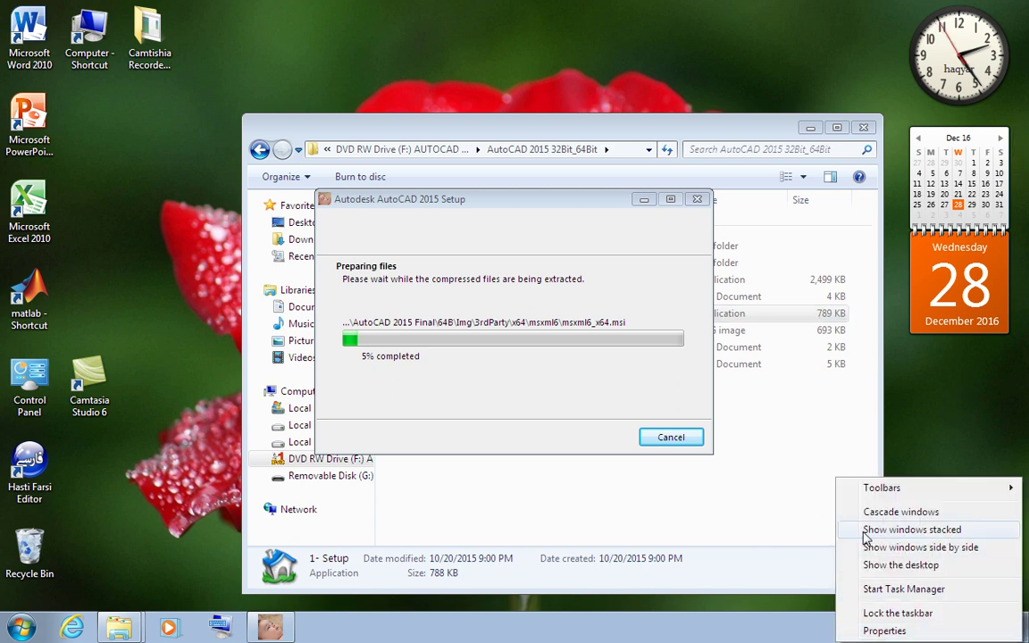
click(805, 636)
click(889, 628)
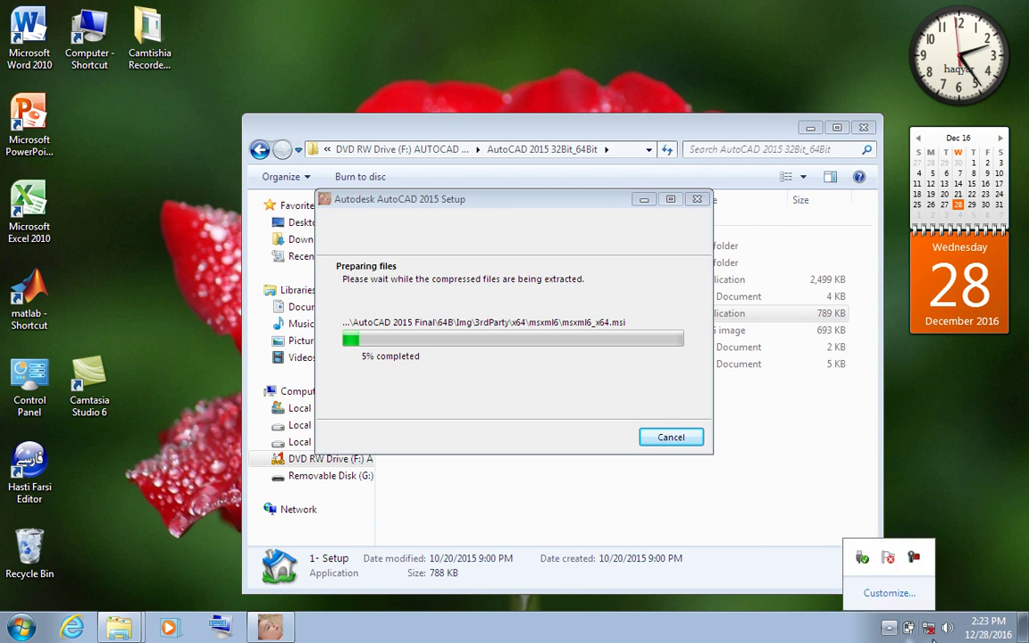
click(914, 557)
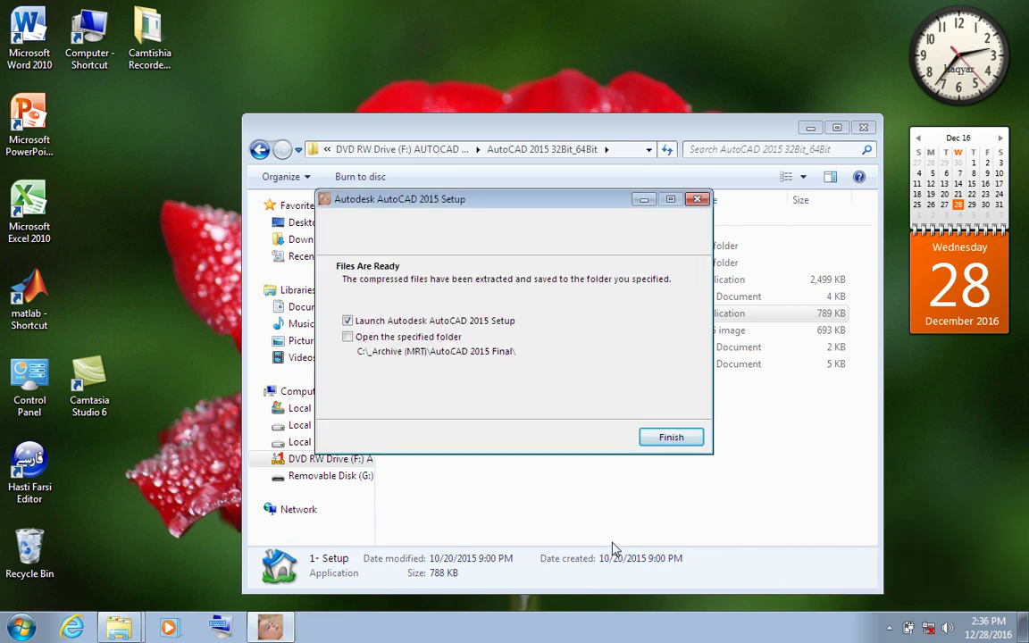
Step: Launch the AutoCAD installer, accept the licence agreement, and minimize the installer window
click(662, 440)
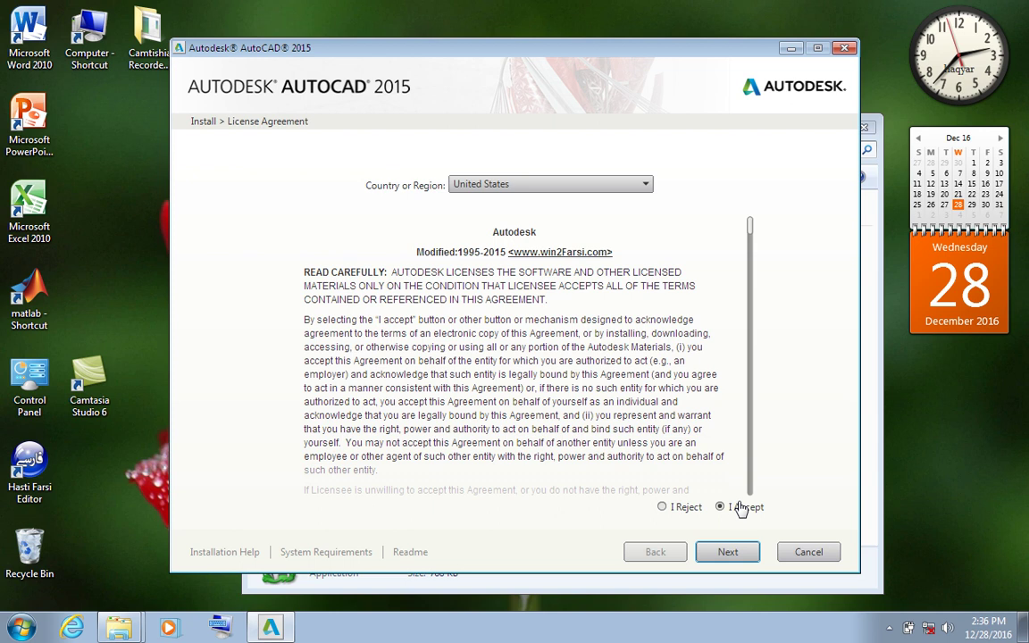
click(734, 554)
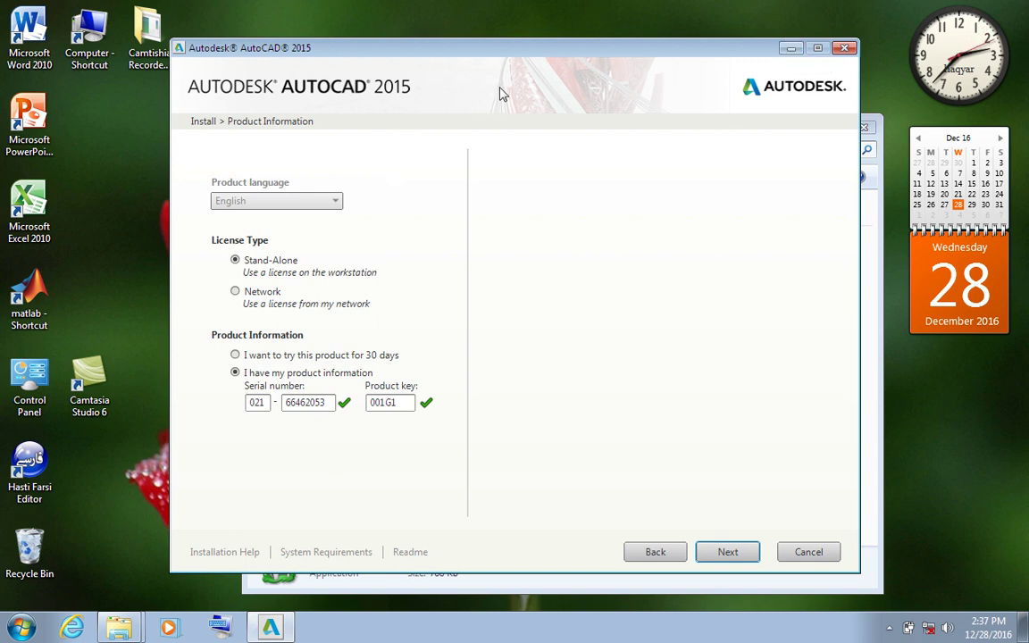
click(789, 49)
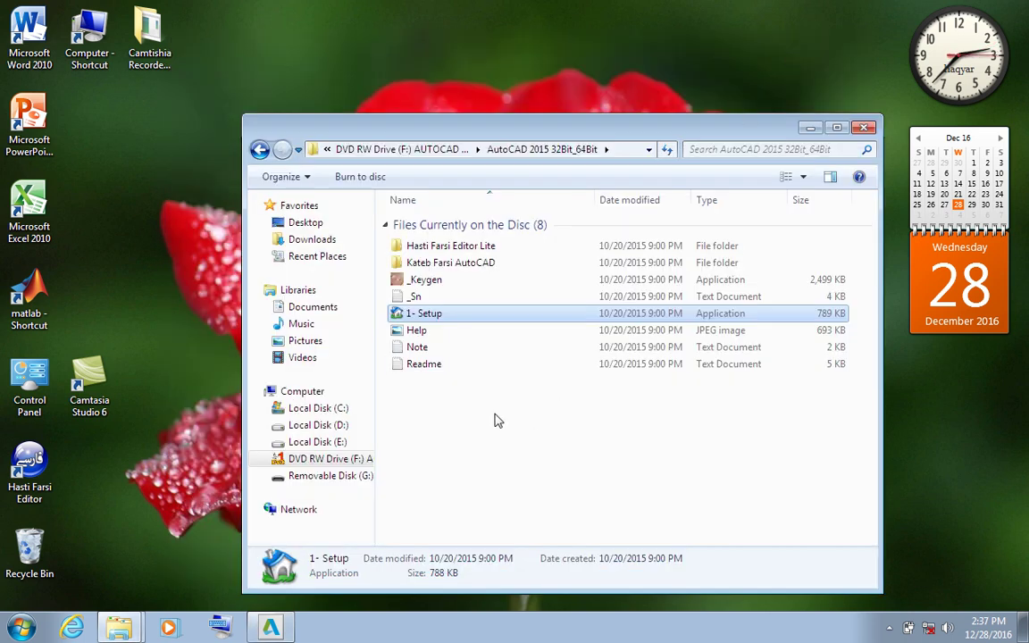
Step: Open _Sn in Notepad to read the serial formats and product key, then minimize it
click(414, 297)
double_click(414, 298)
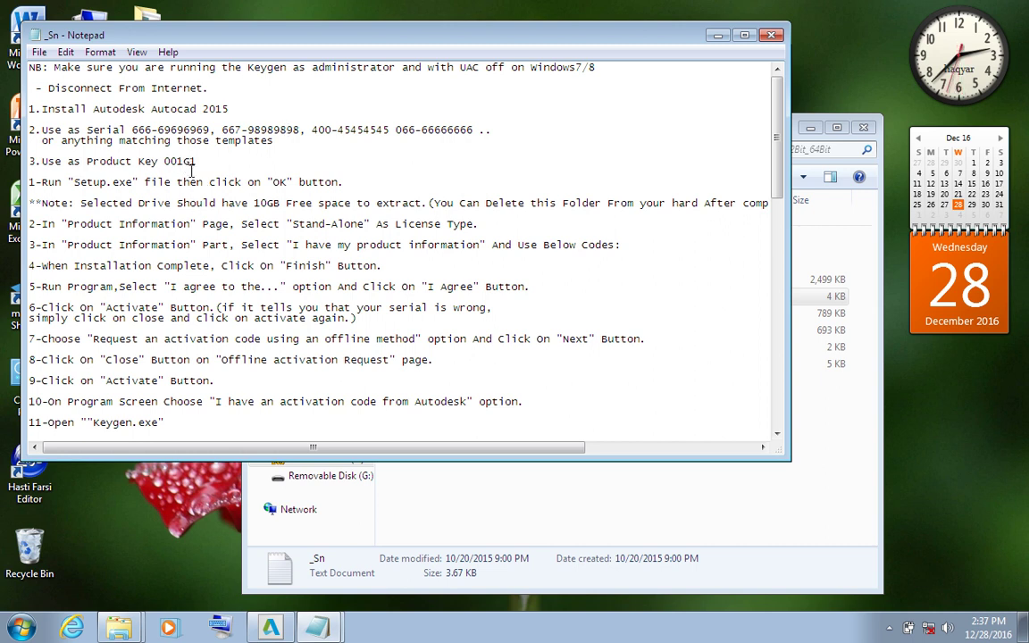
click(717, 36)
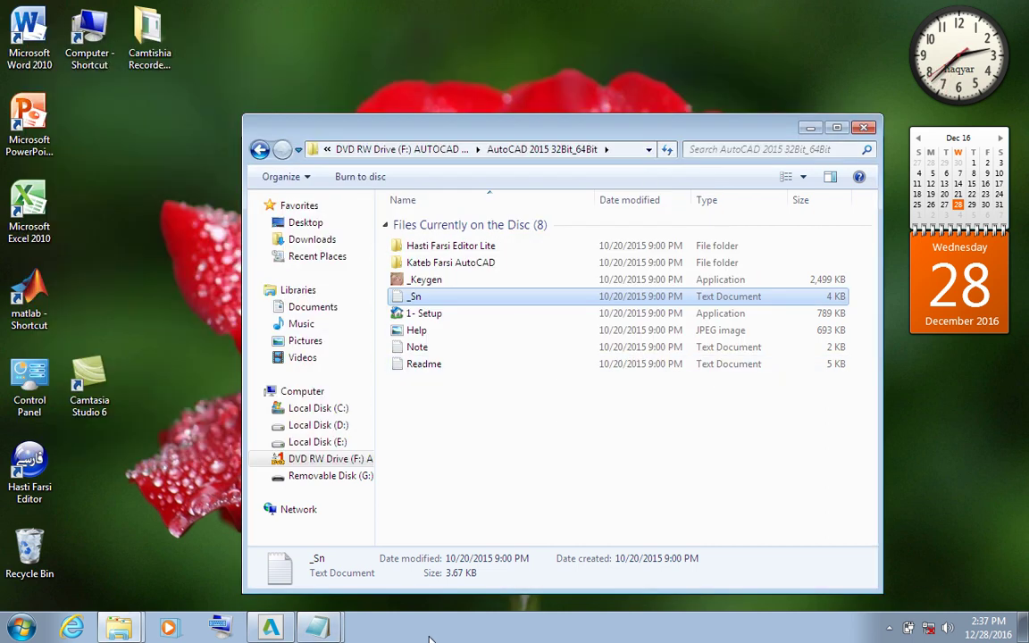
Step: Enter the Stand-Alone serial number and product key and advance to Configure Installation
click(270, 628)
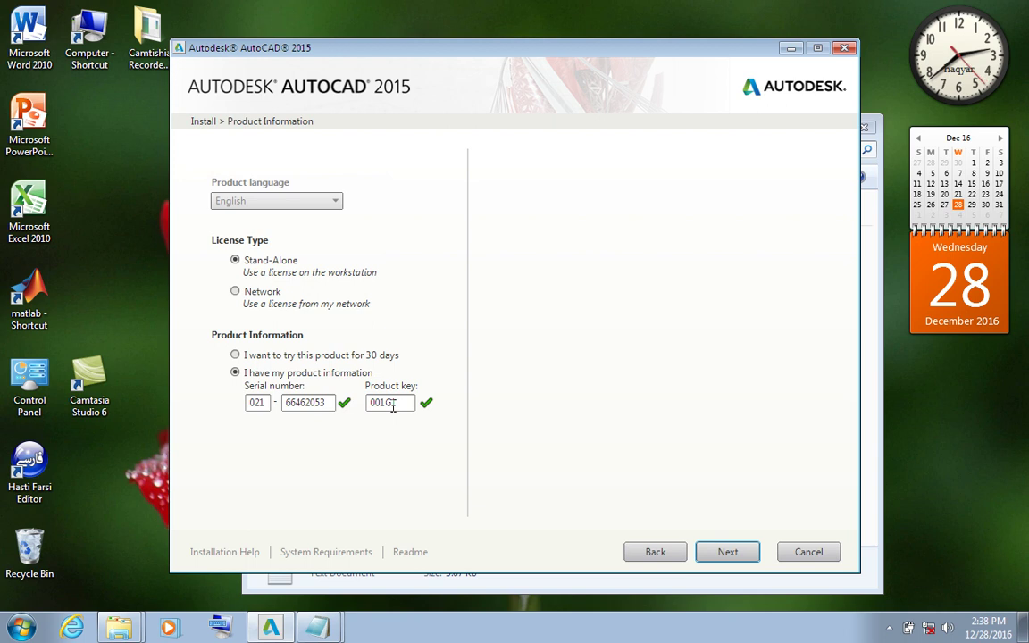
text(1)
click(712, 555)
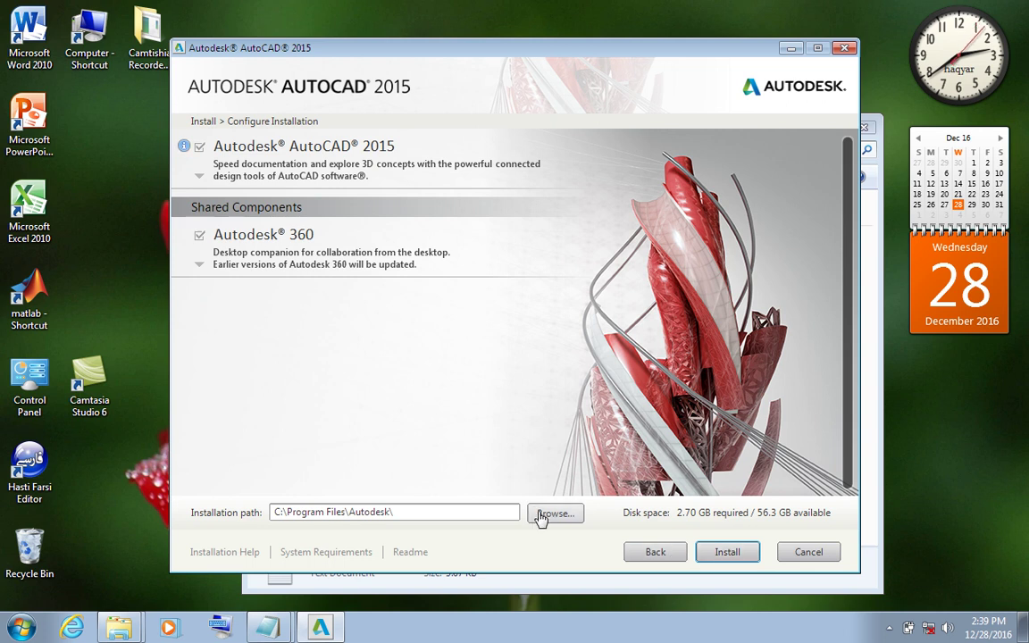
Step: Install AutoCAD 2015 and Autodesk 360, pausing the screen recorder during installation
click(728, 554)
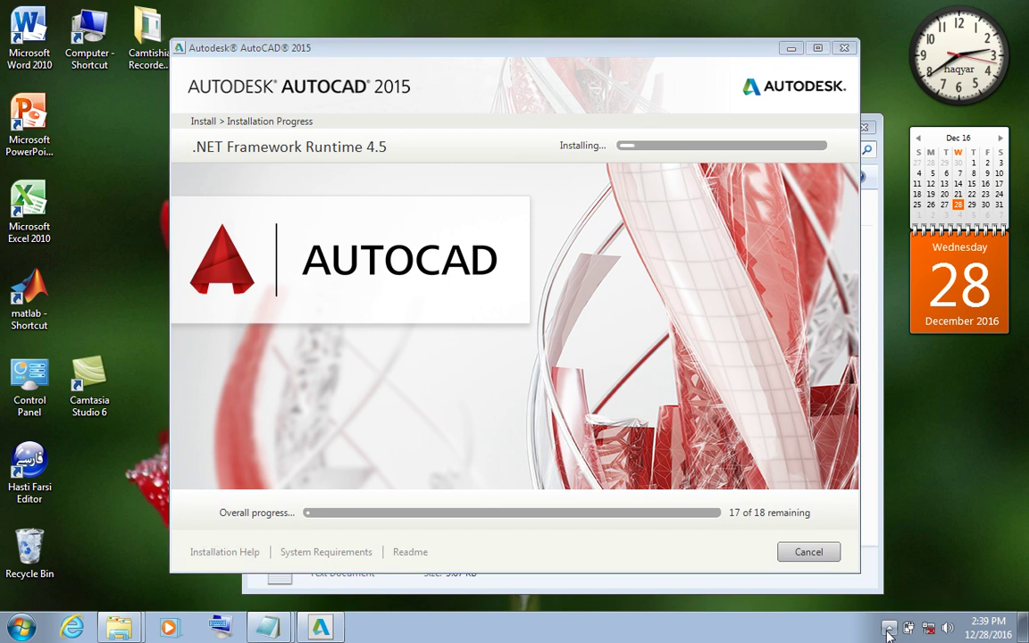
click(889, 629)
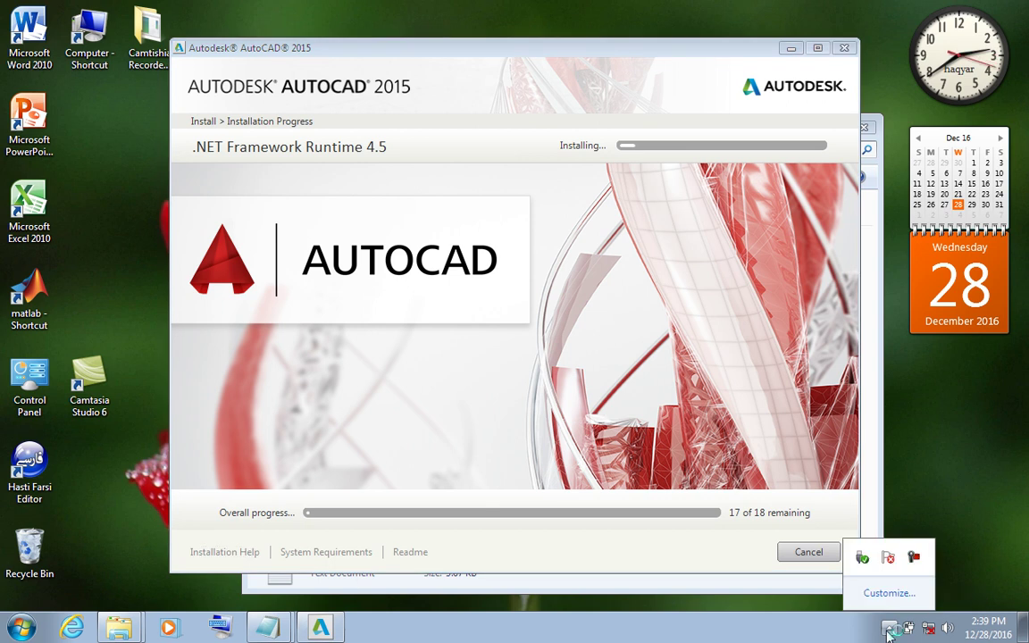
click(913, 556)
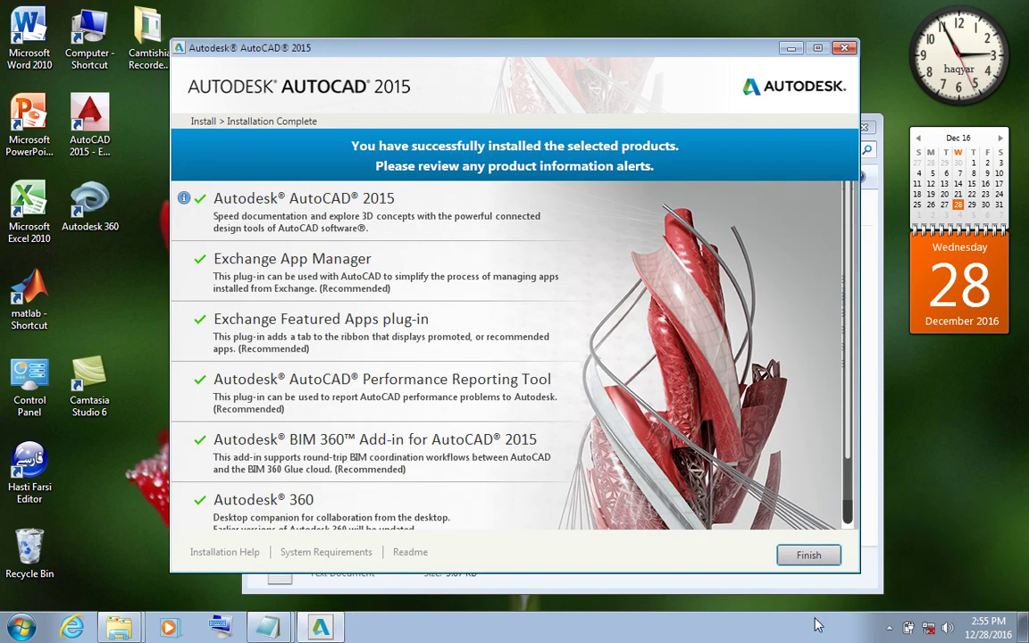
Step: Finish setup, decline the restart, and minimize Explorer to reveal the Autodesk Privacy dialog
click(825, 559)
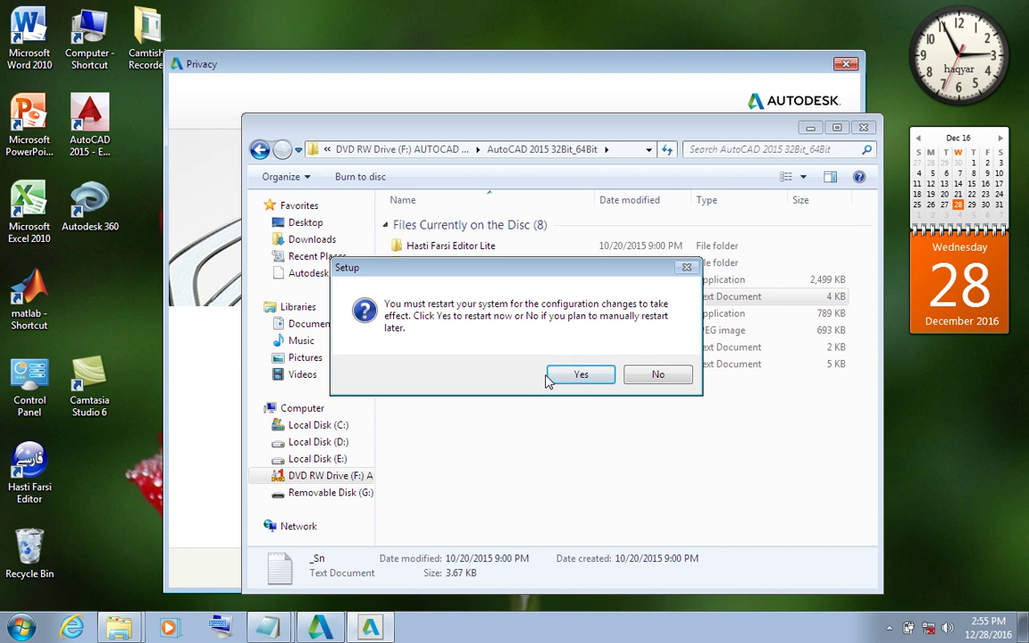
click(651, 374)
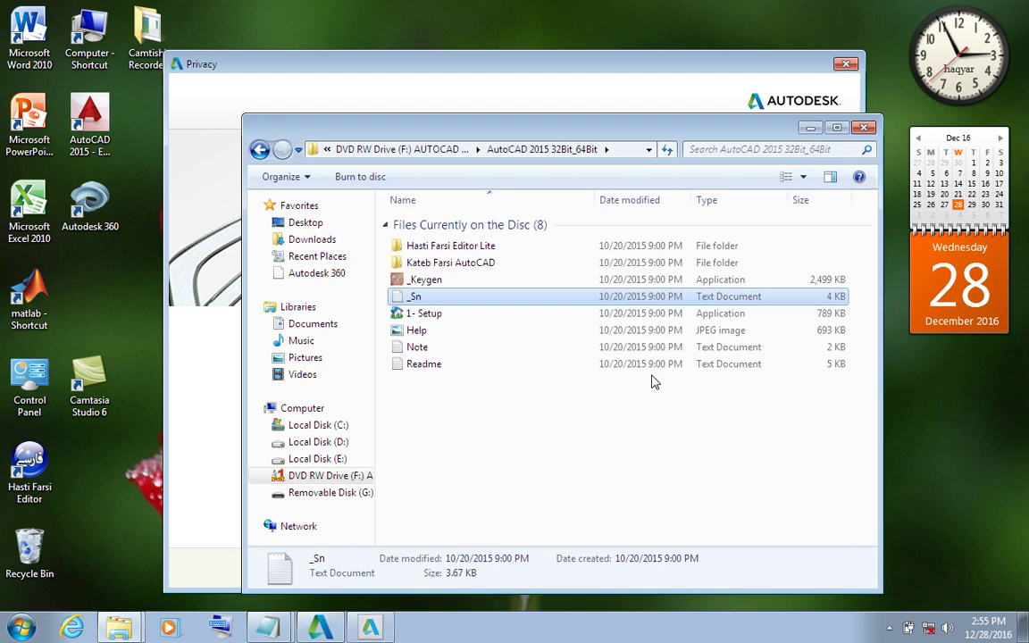
click(809, 127)
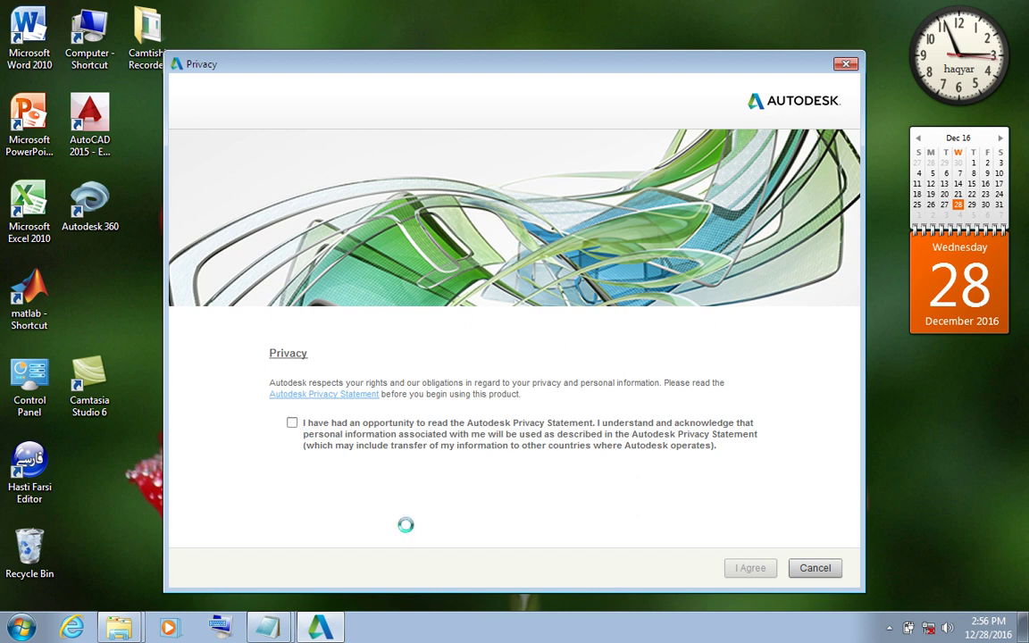
Step: Pause the screen recorder, then agree to the Autodesk Privacy Statement
click(888, 628)
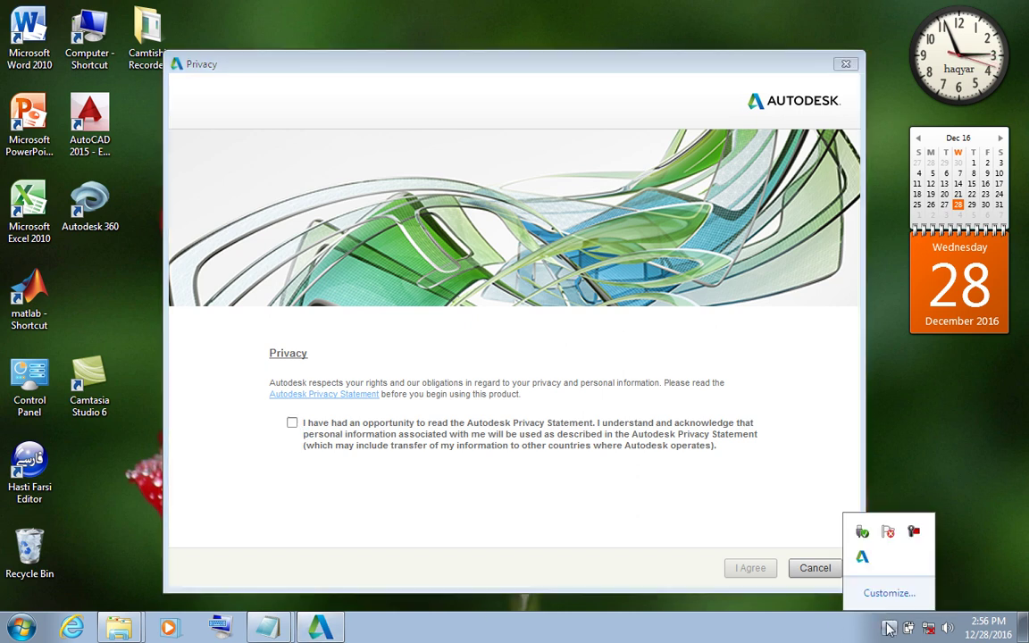
click(911, 531)
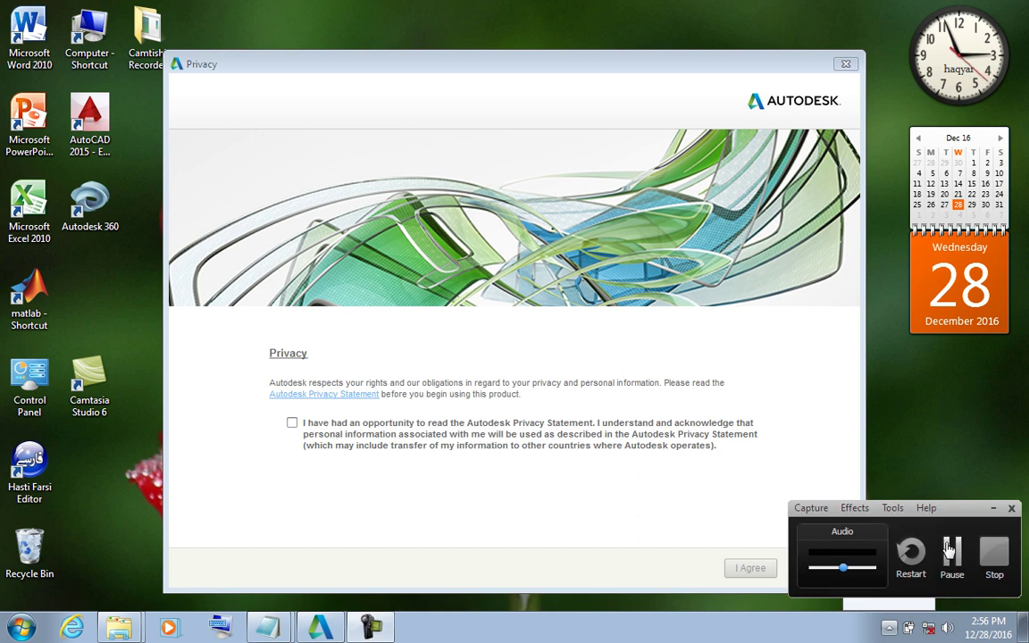
click(949, 549)
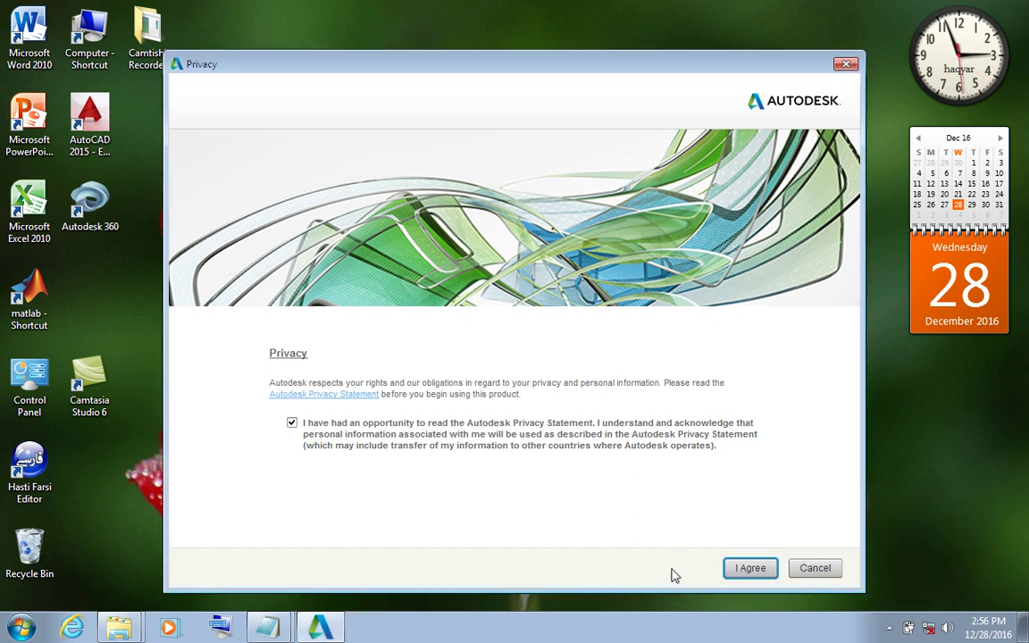
click(730, 574)
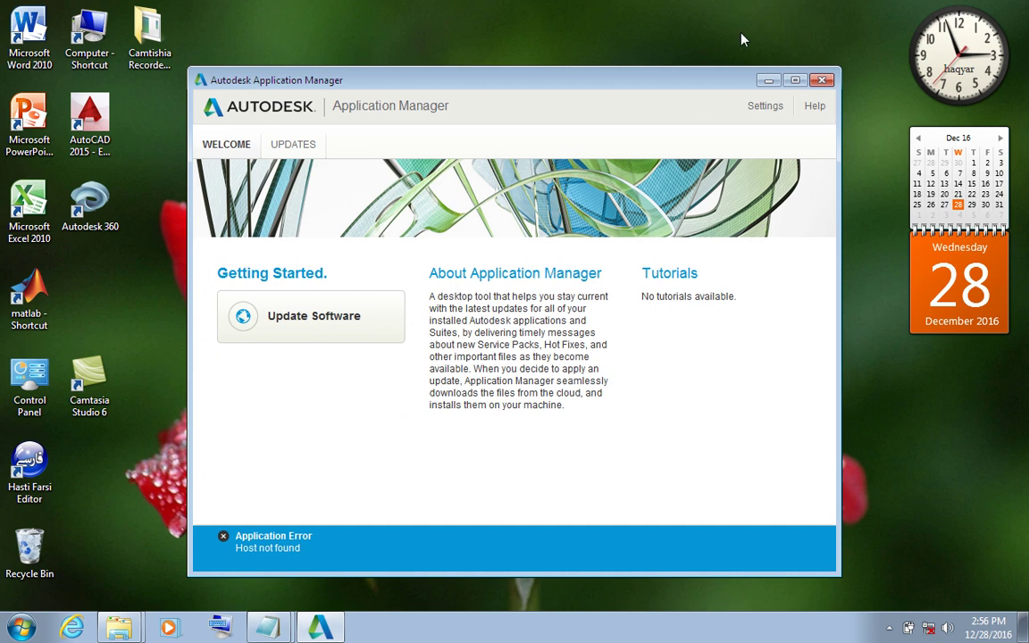
Step: Close Application Manager and launch AutoCAD 2015 from its desktop shortcut
click(823, 80)
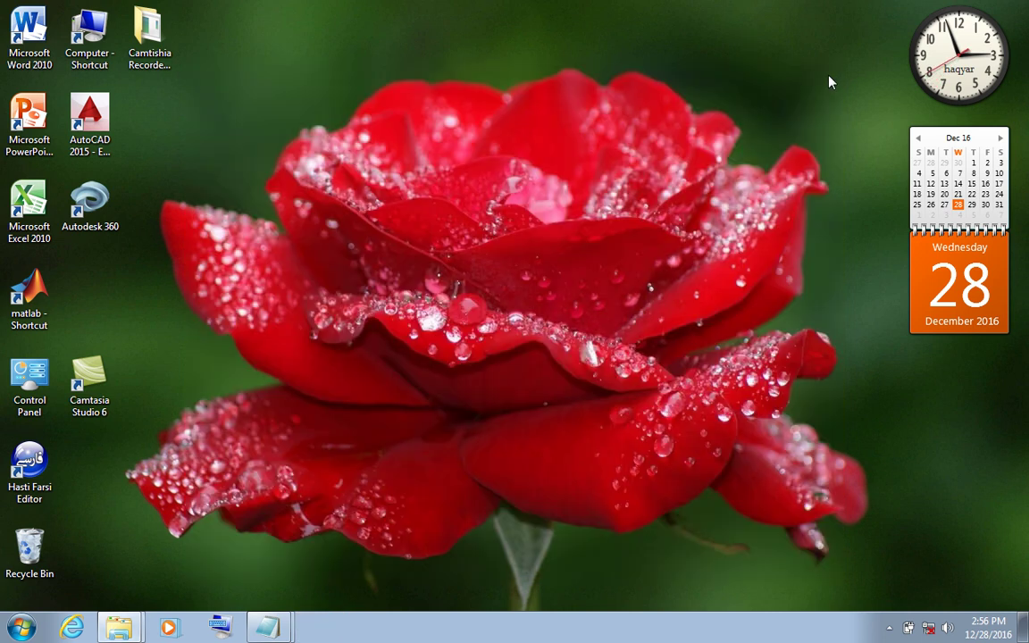
click(92, 154)
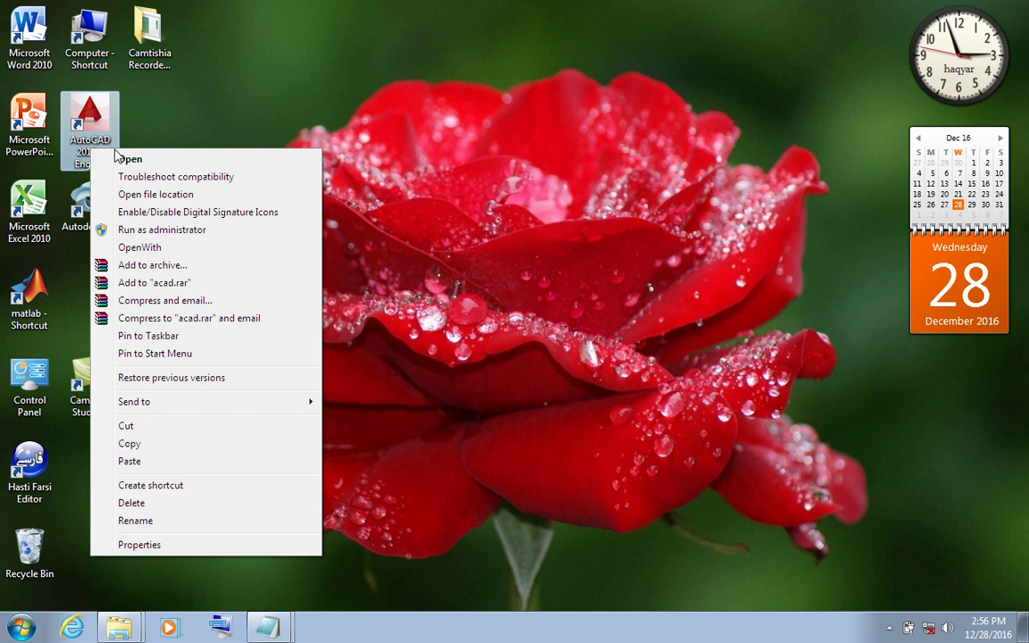
click(122, 160)
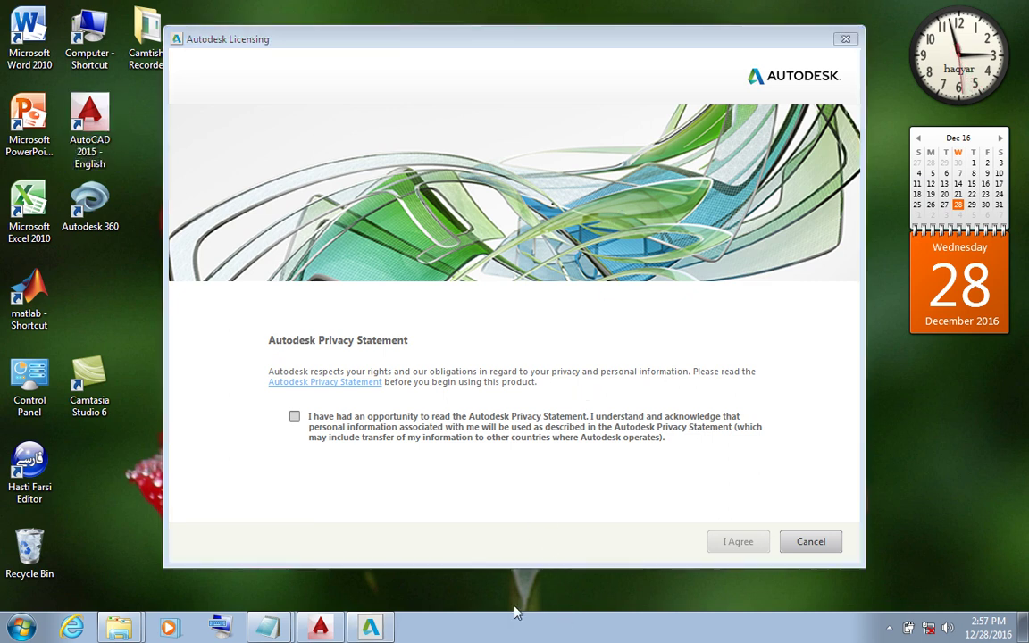
Step: Accept the Autodesk privacy statement to reach the activation page showing 30 days remaining
click(320, 625)
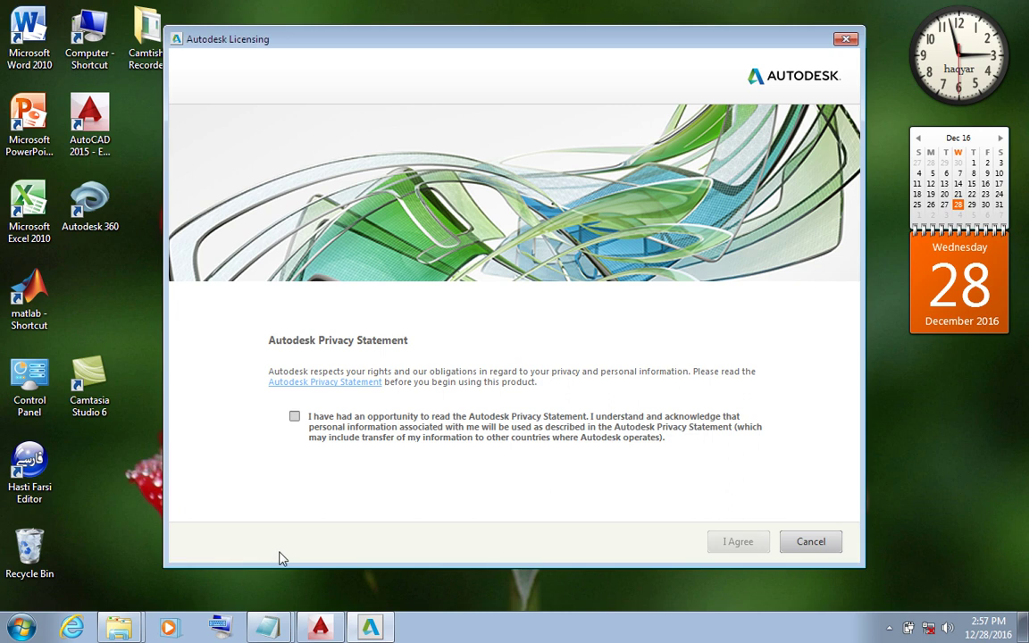
click(294, 417)
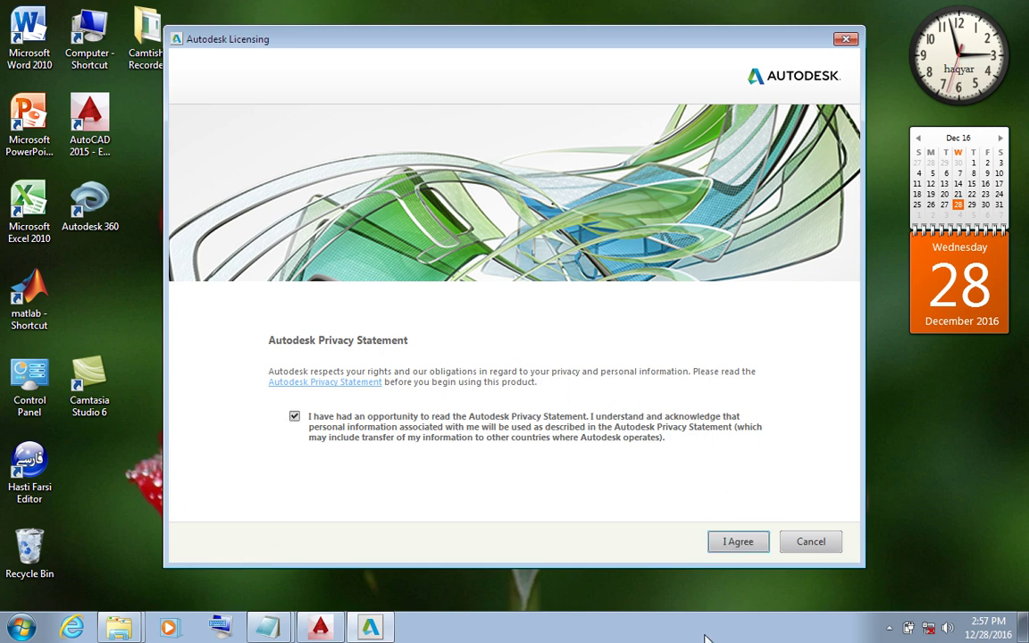
click(745, 542)
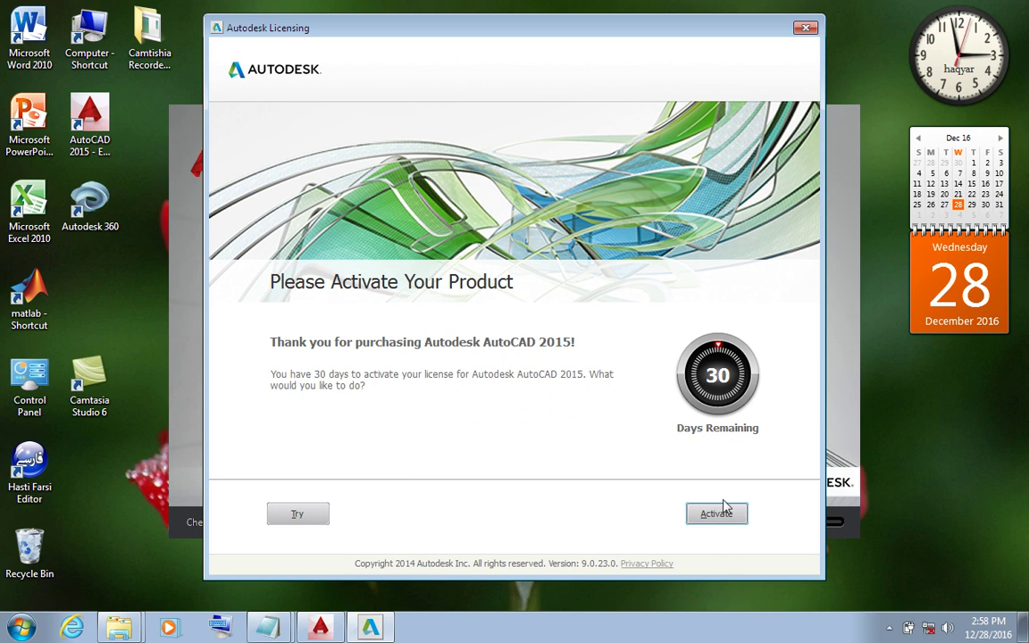
Step: Choose offline activation to get the Offline Activation Request page with its request code
click(711, 516)
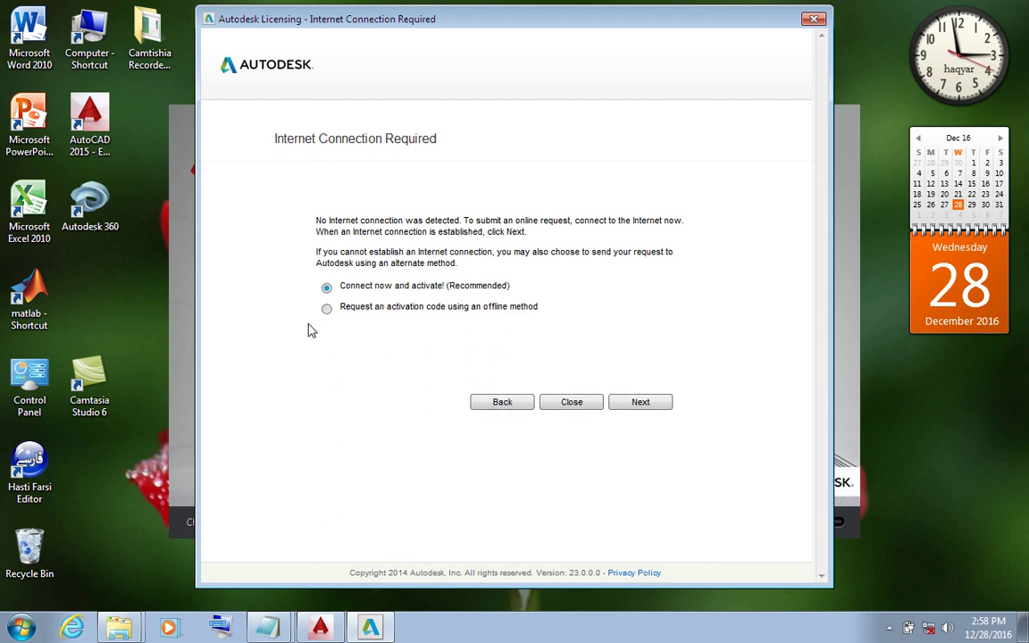
click(327, 312)
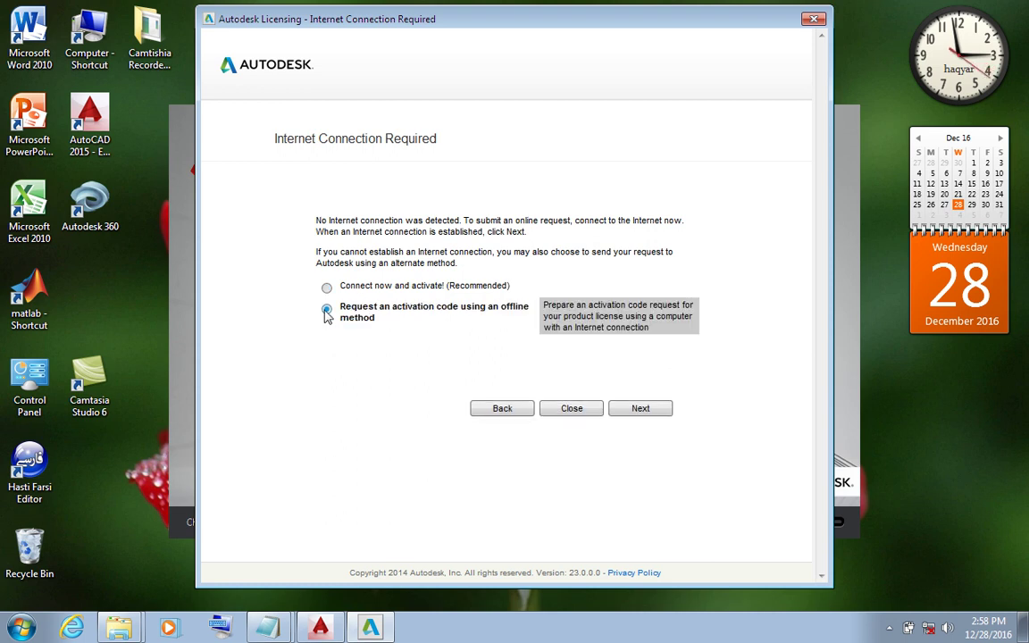
click(640, 406)
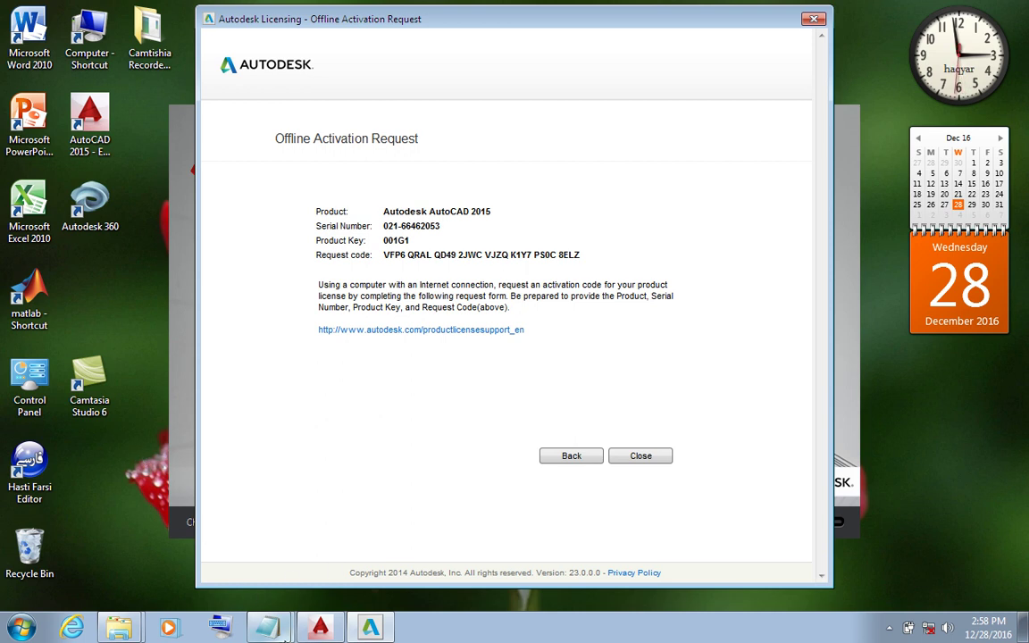
click(269, 628)
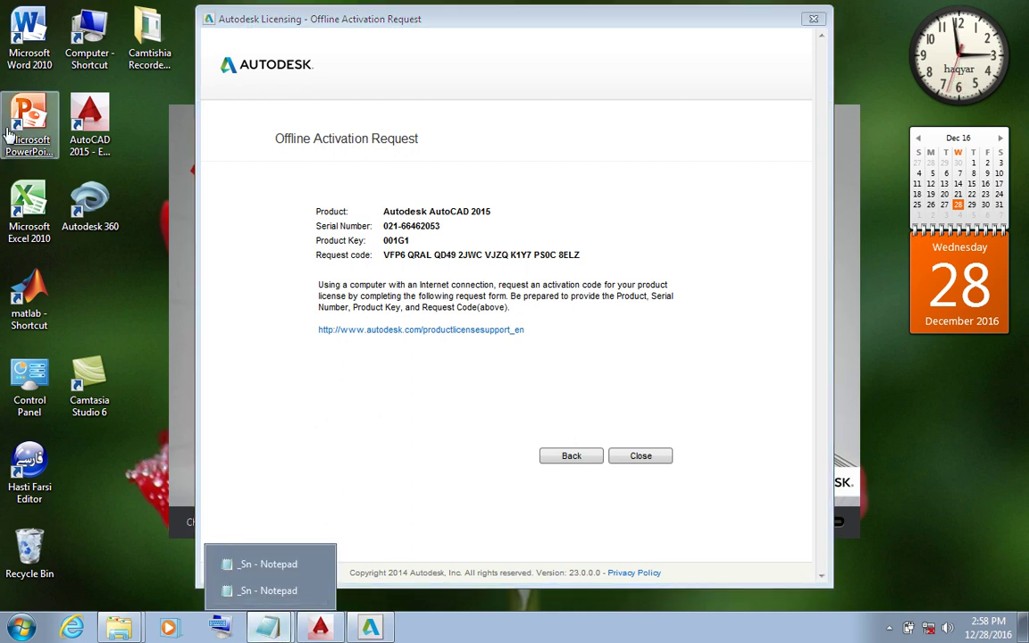
Step: Copy the _Keygen application from the DVD's AutoCAD 2015 32Bit_64Bit folder
double_click(77, 25)
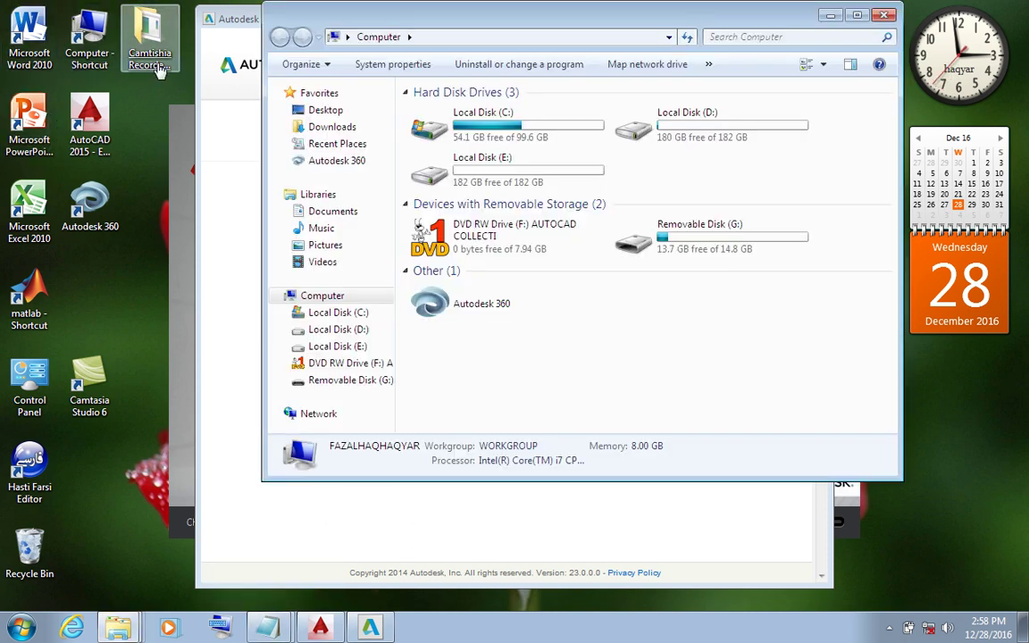
click(482, 255)
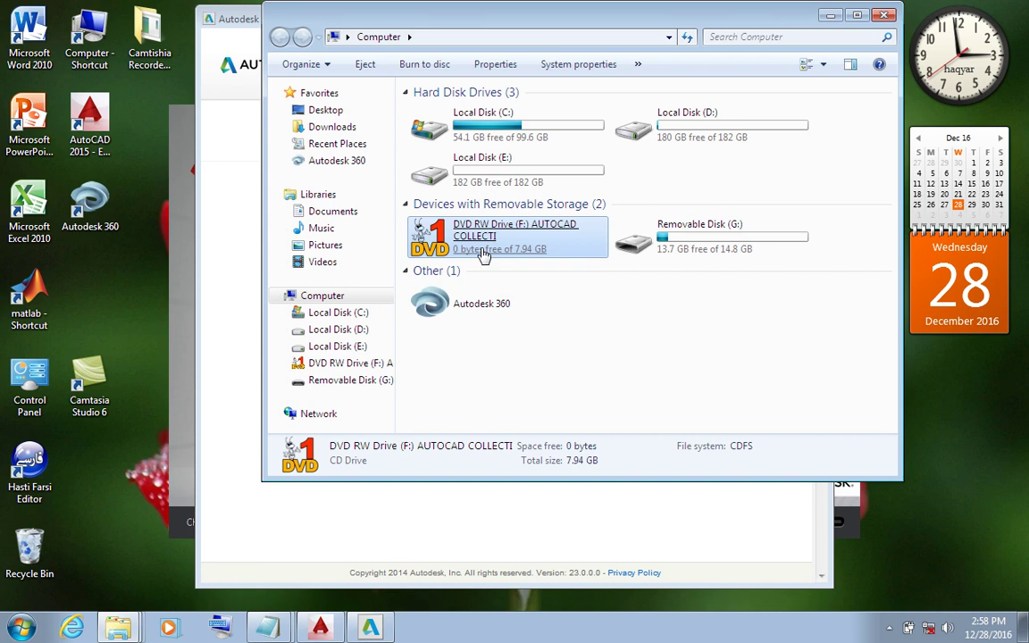
right_click(483, 252)
click(519, 259)
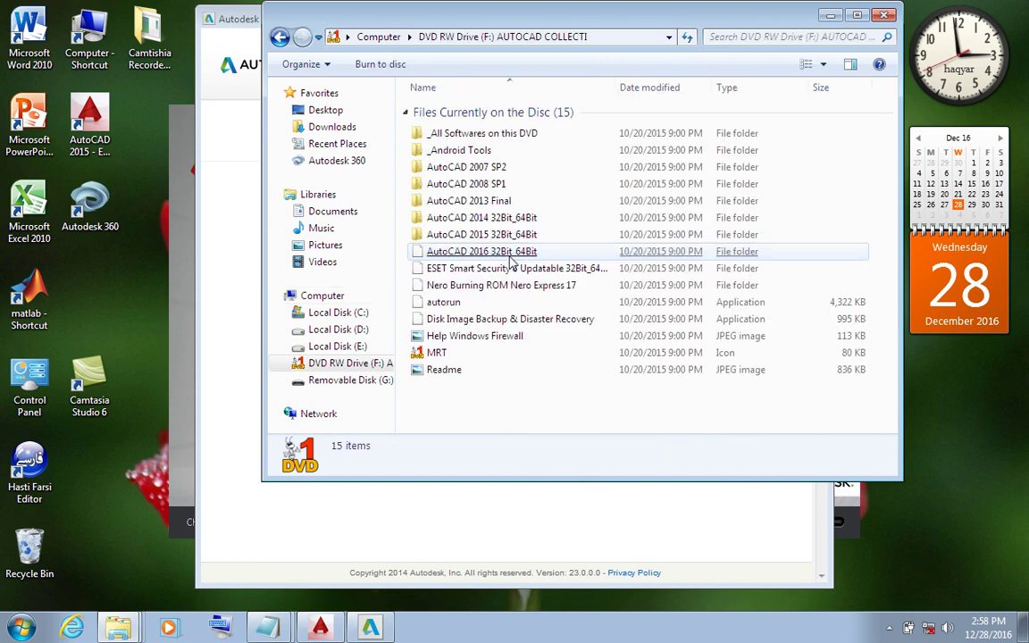
click(506, 252)
click(502, 238)
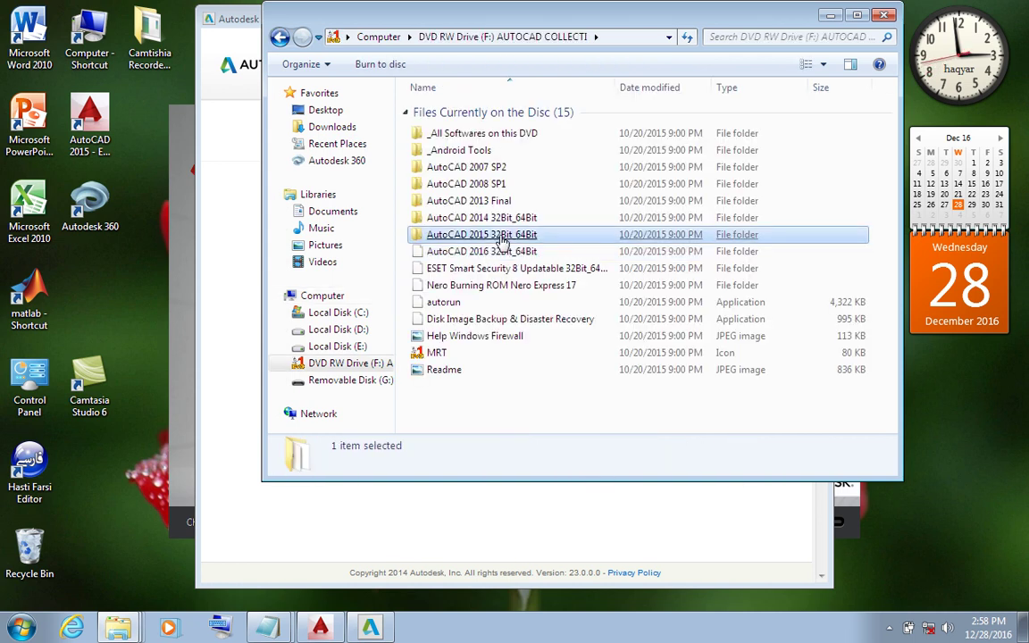
double_click(502, 237)
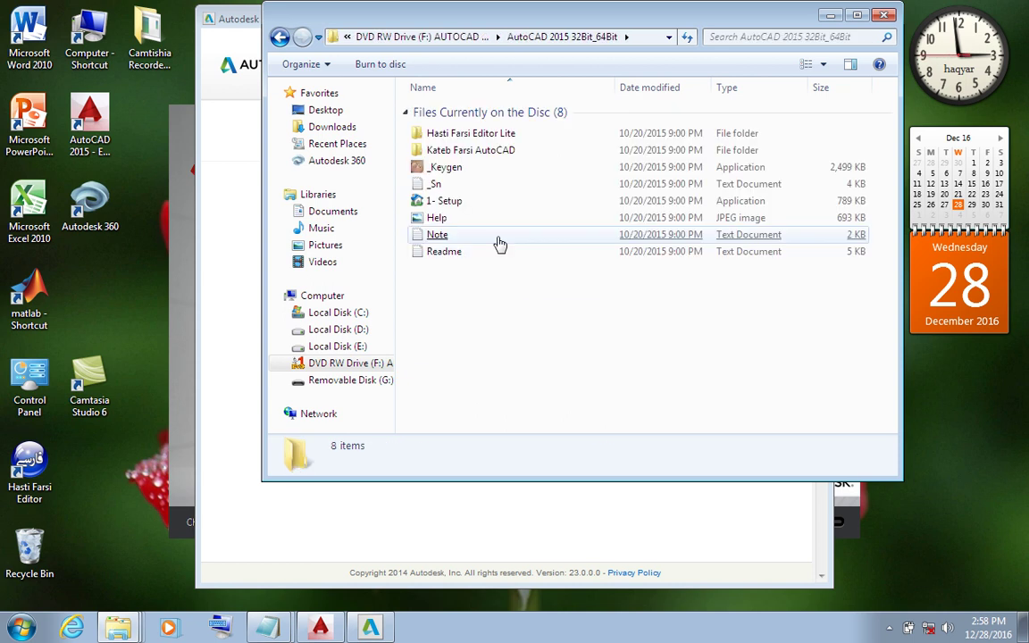
click(496, 238)
click(460, 174)
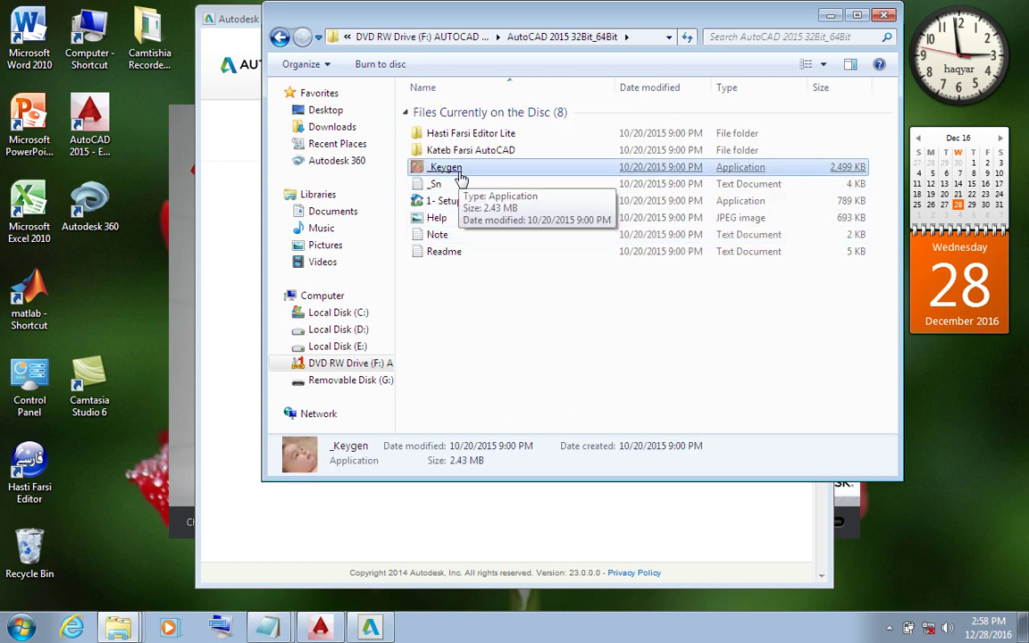
right_click(459, 173)
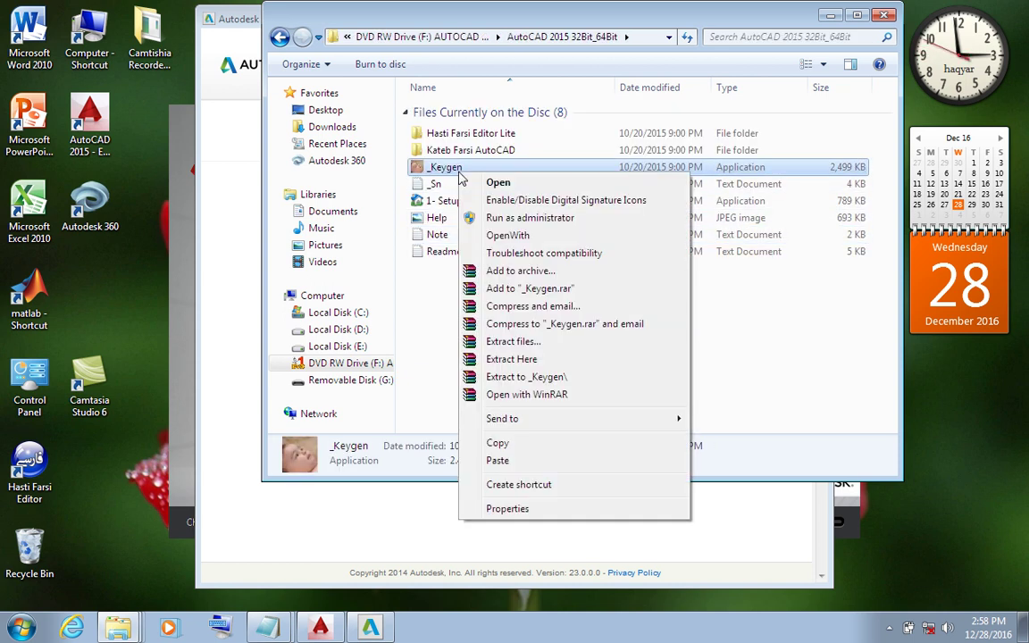
click(563, 443)
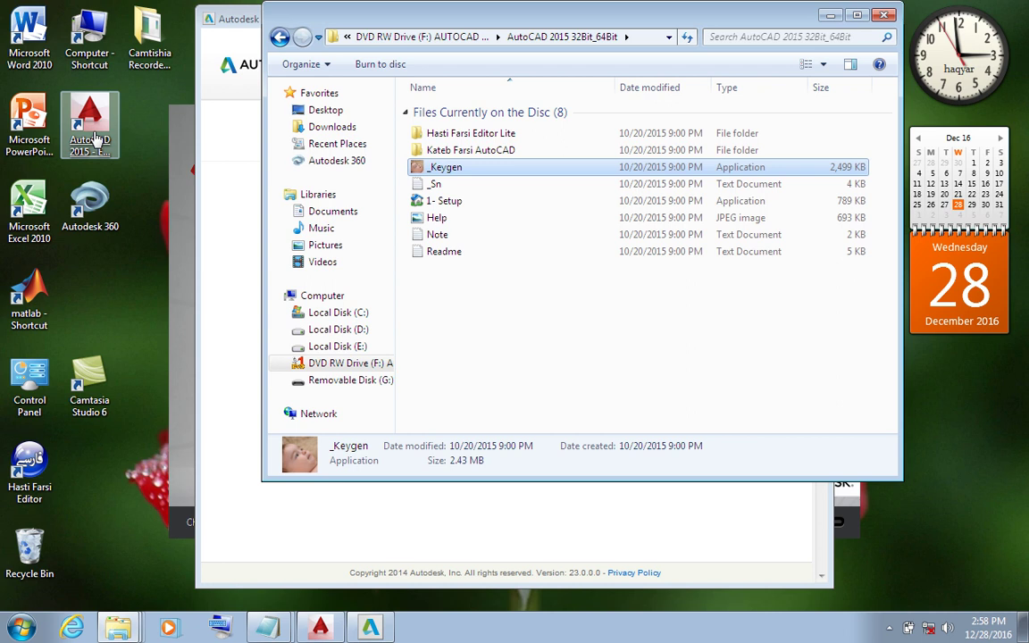
Step: Open the AutoCAD 2015 install folder via the desktop shortcut and paste _Keygen into Express
right_click(96, 143)
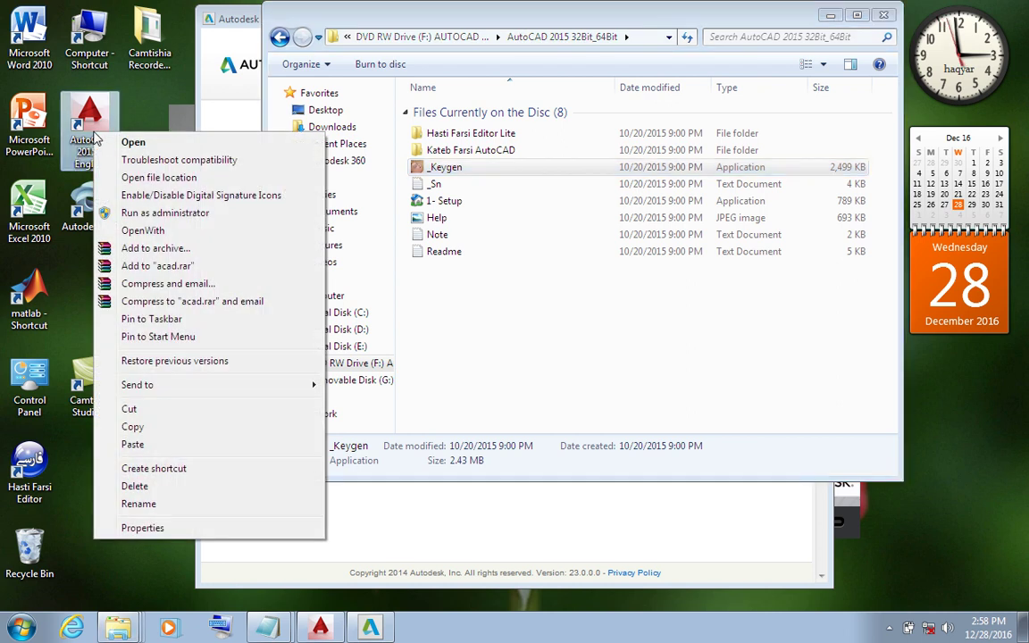
click(187, 534)
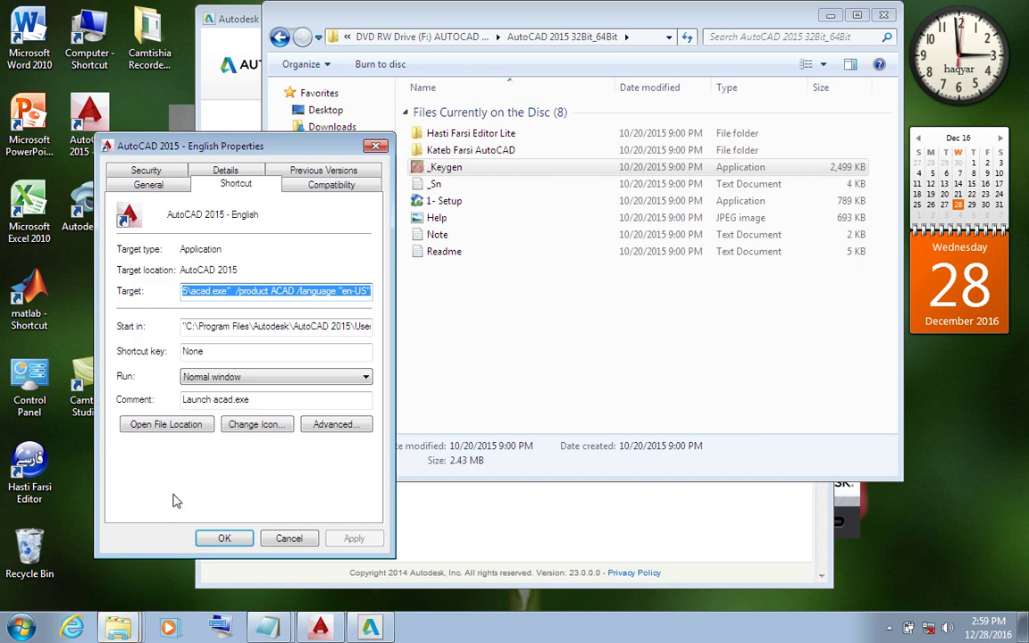
click(158, 431)
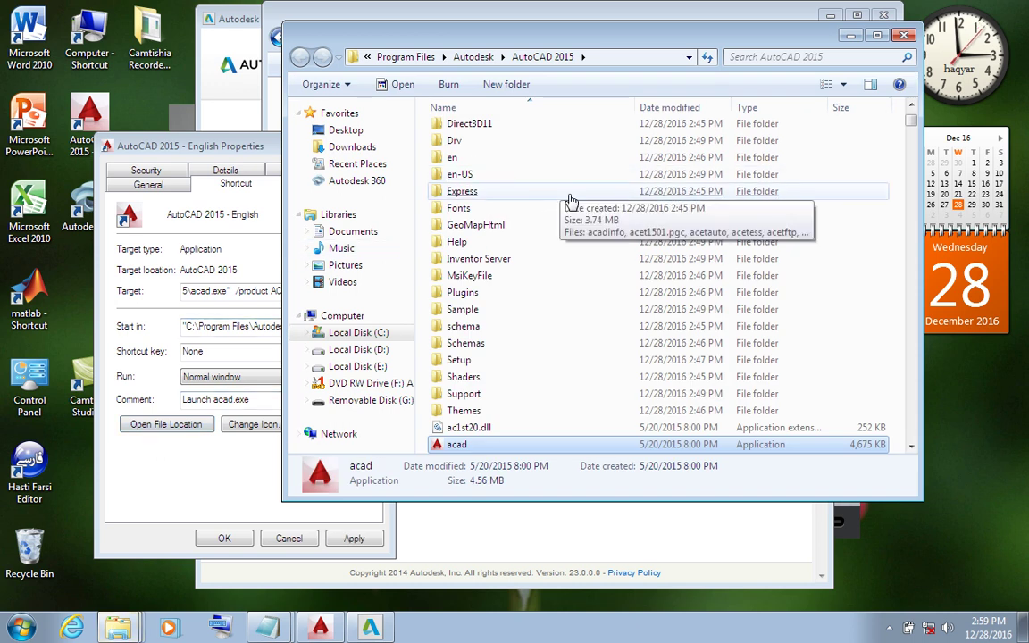
click(569, 193)
right_click(570, 197)
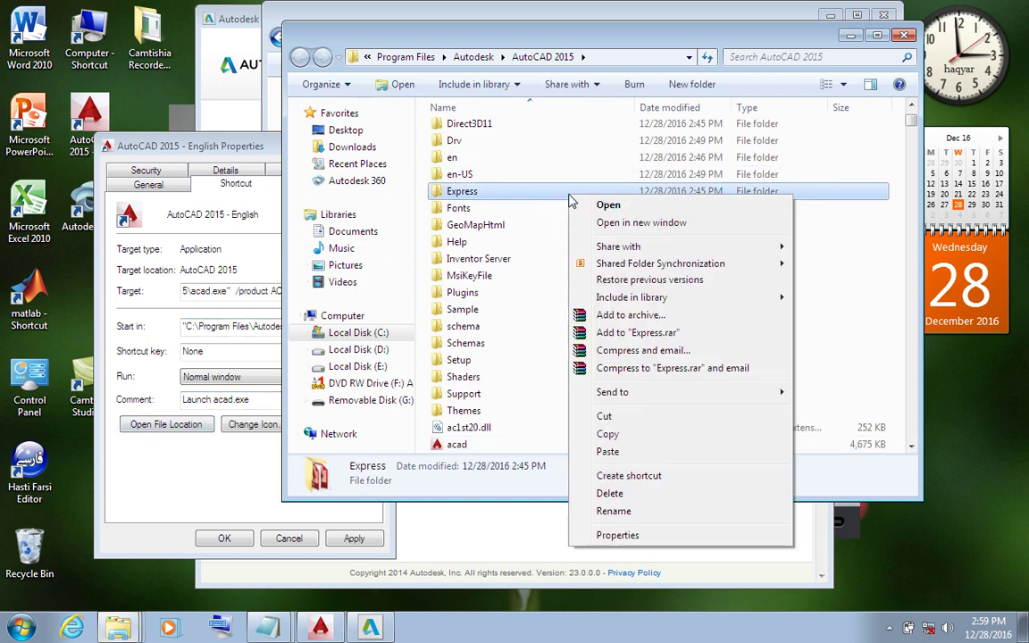
click(648, 451)
click(650, 447)
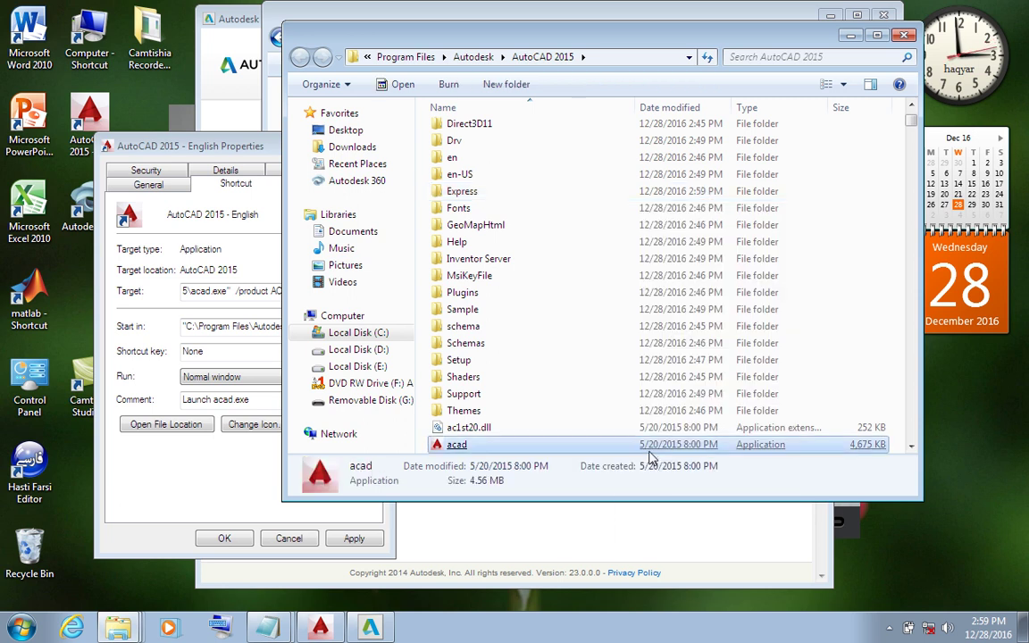
Step: Paste _Keygen into the GeoMapHtml folder as well
click(583, 326)
click(570, 260)
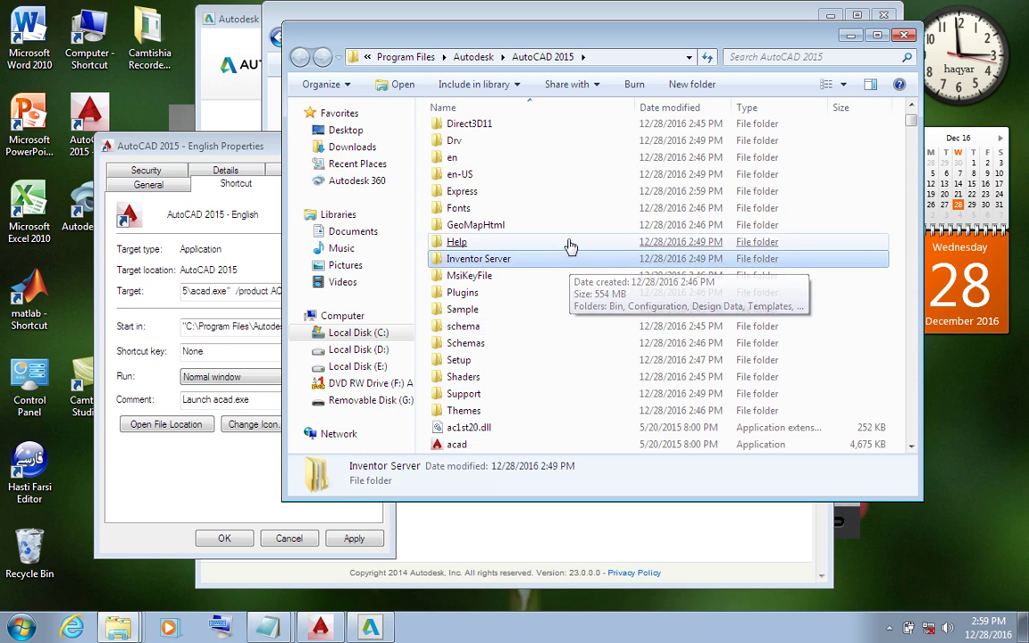
click(569, 228)
right_click(569, 235)
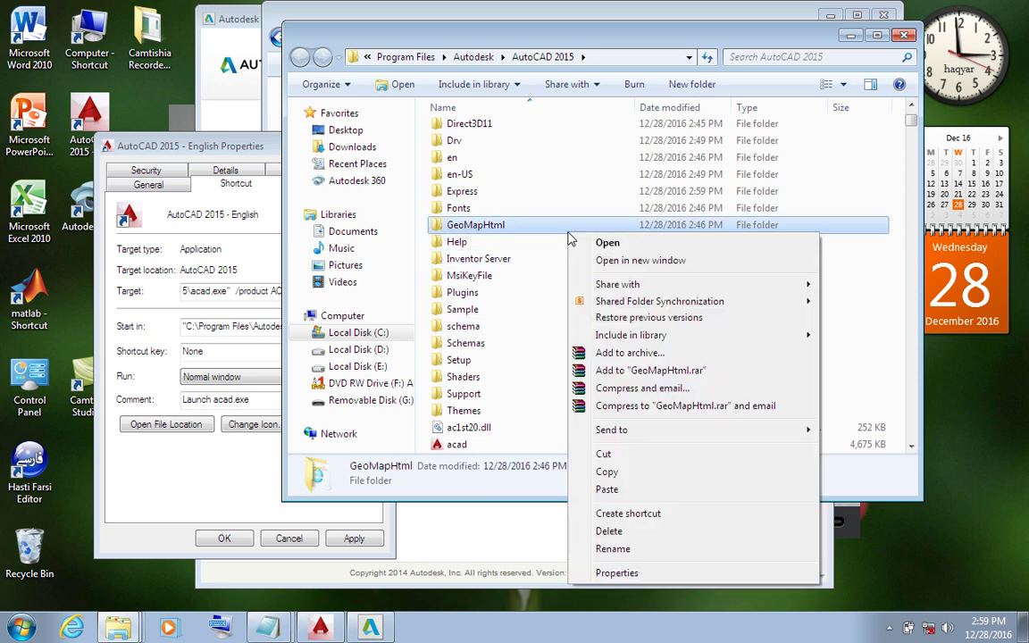
click(645, 489)
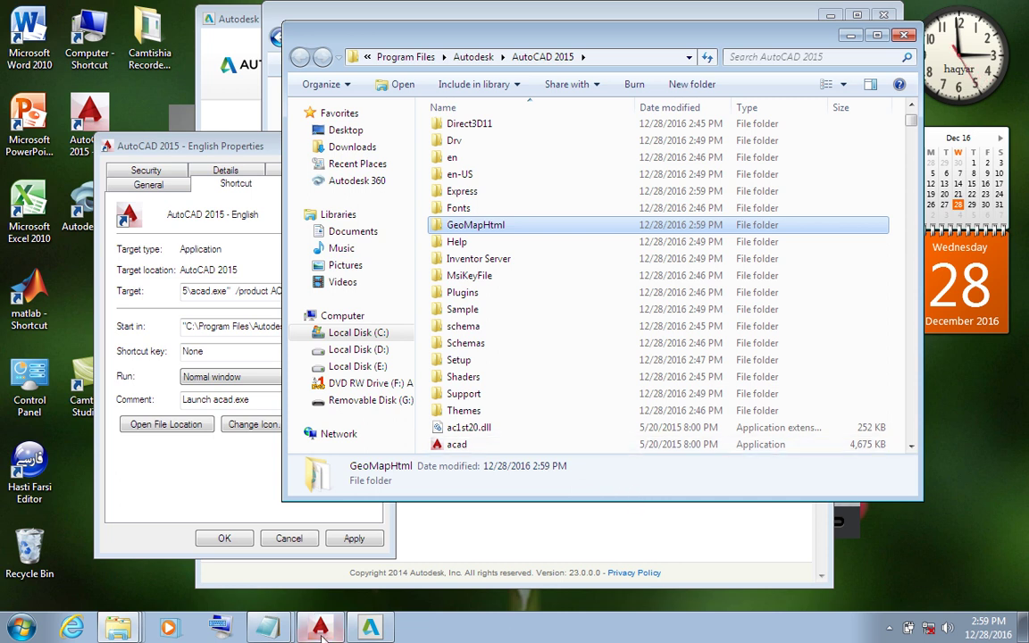
Step: Copy _Keygen again from the disc folder window
click(259, 630)
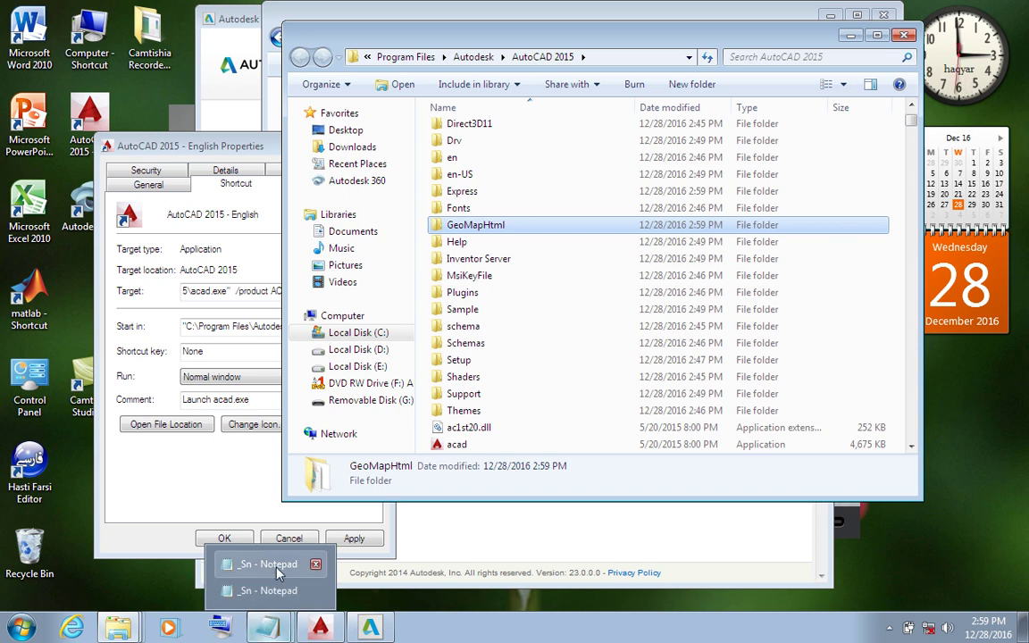
click(119, 631)
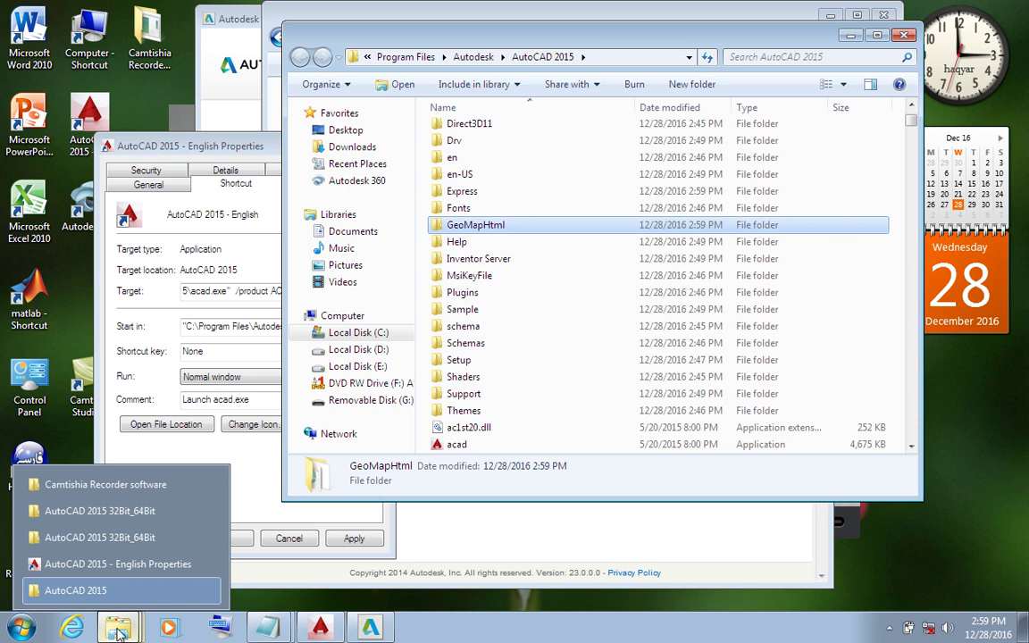
click(106, 540)
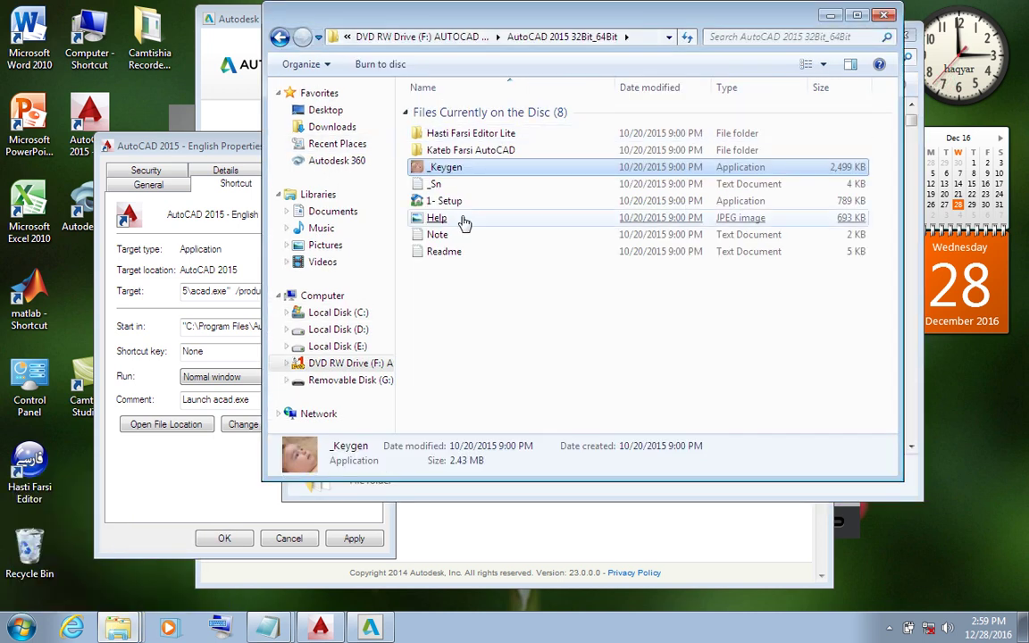
right_click(476, 170)
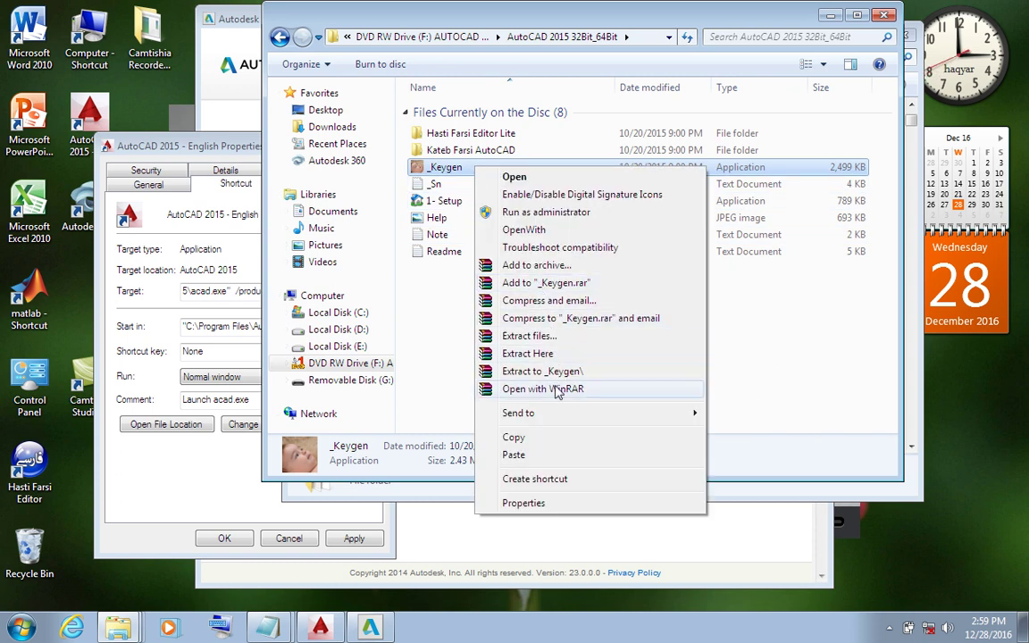
click(553, 441)
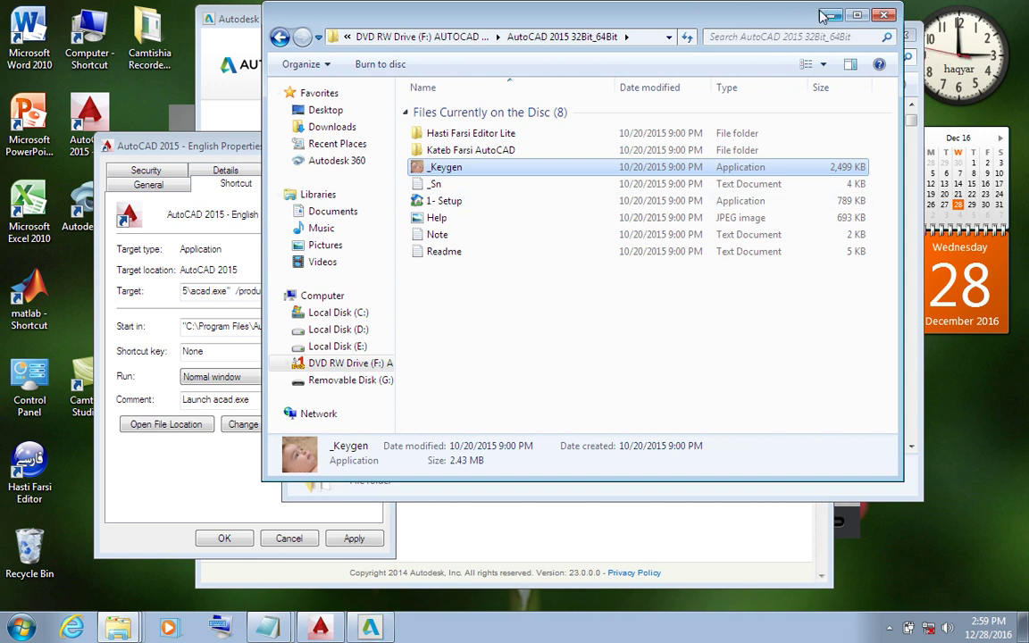
Step: Paste _Keygen into the AutoCAD 2015 en-US folder
double_click(842, 174)
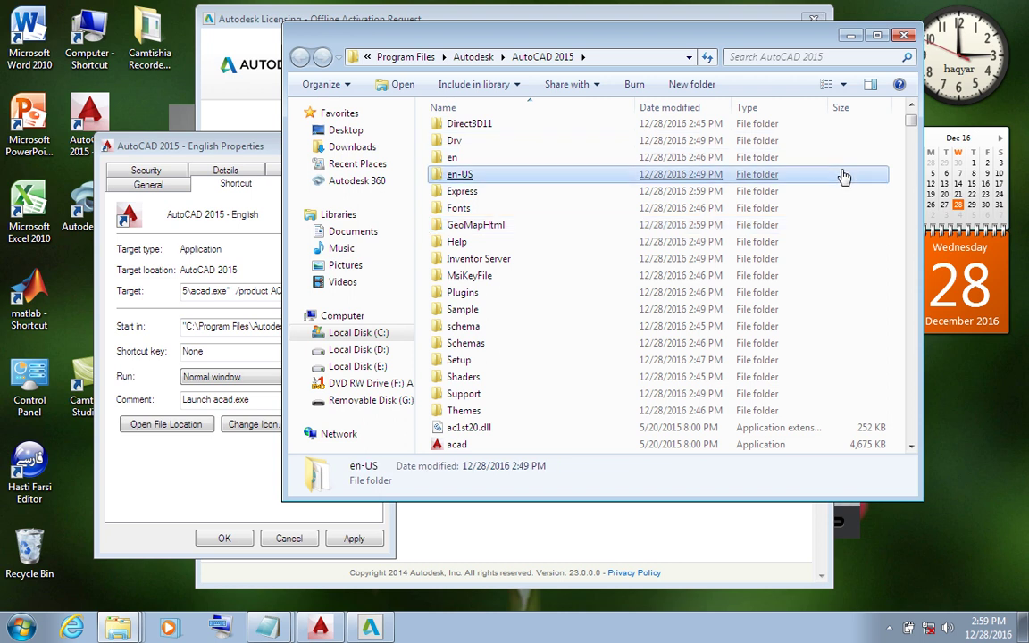
right_click(843, 174)
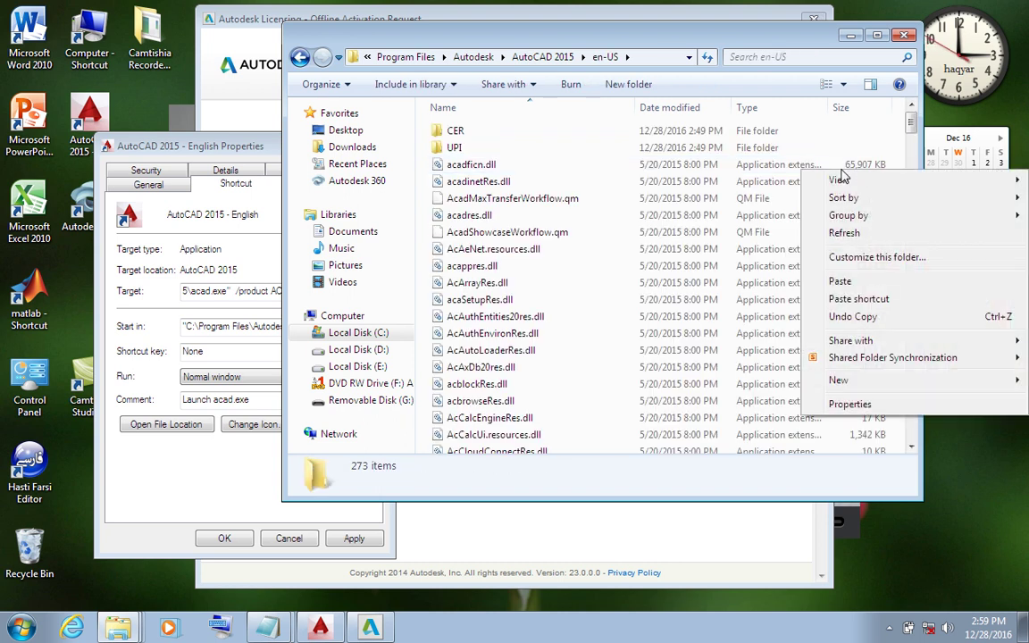
click(891, 284)
click(890, 284)
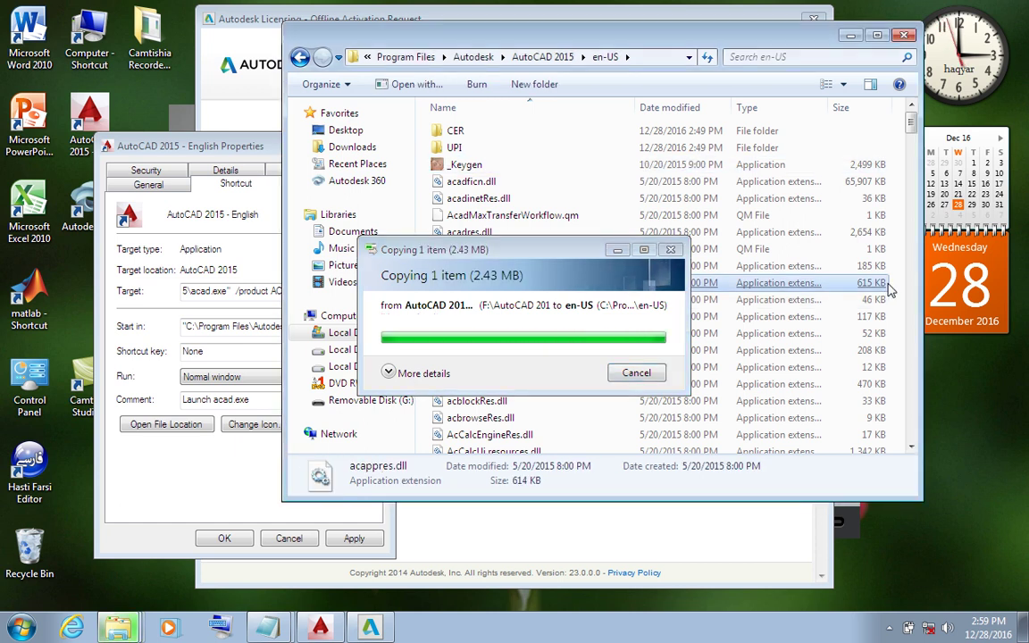
click(485, 166)
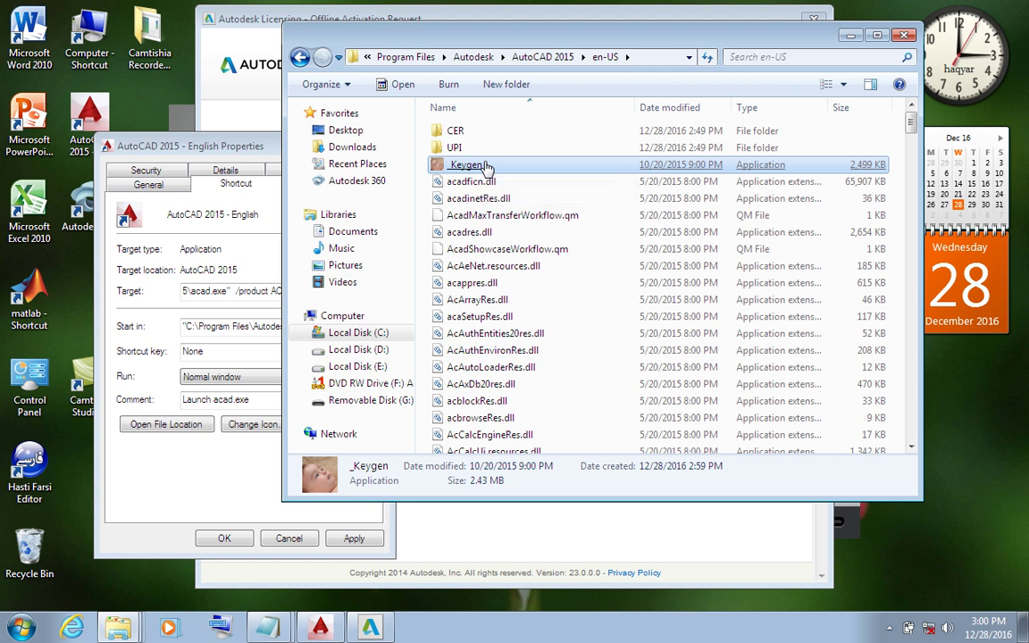
Step: Run _Keygen as administrator and place its window at the lower right
right_click(485, 166)
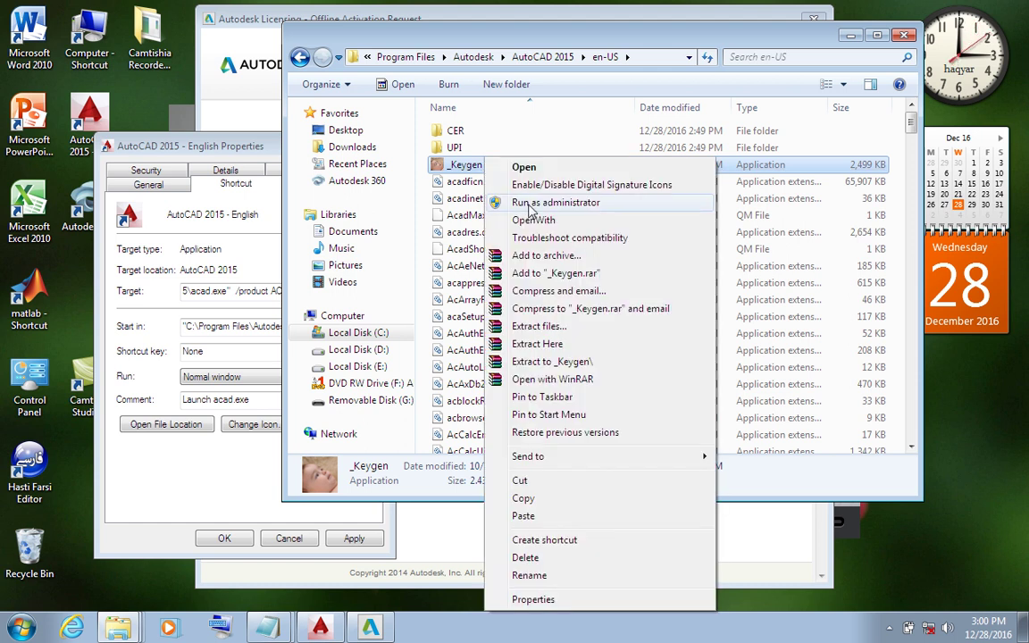
click(531, 204)
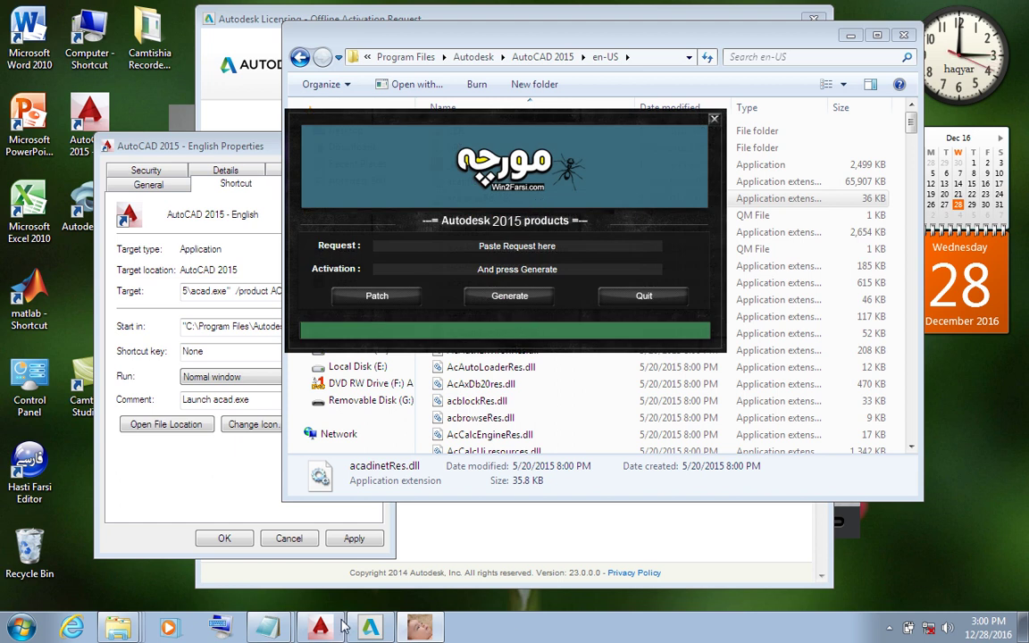
click(383, 632)
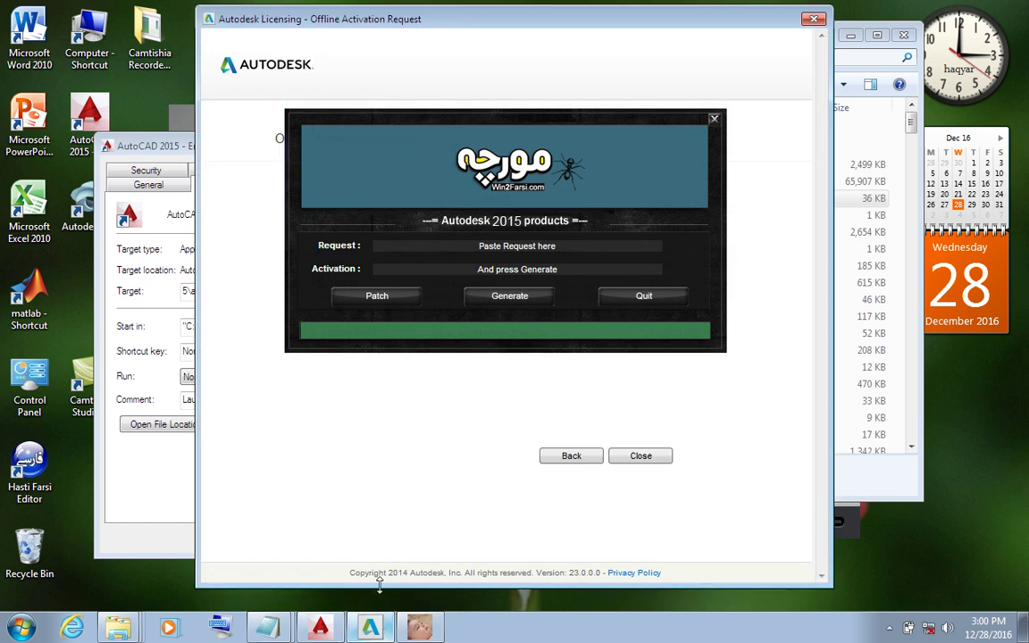
mouse_move(438, 112)
mouse_down()
mouse_move(723, 311)
mouse_move(740, 305)
mouse_up()
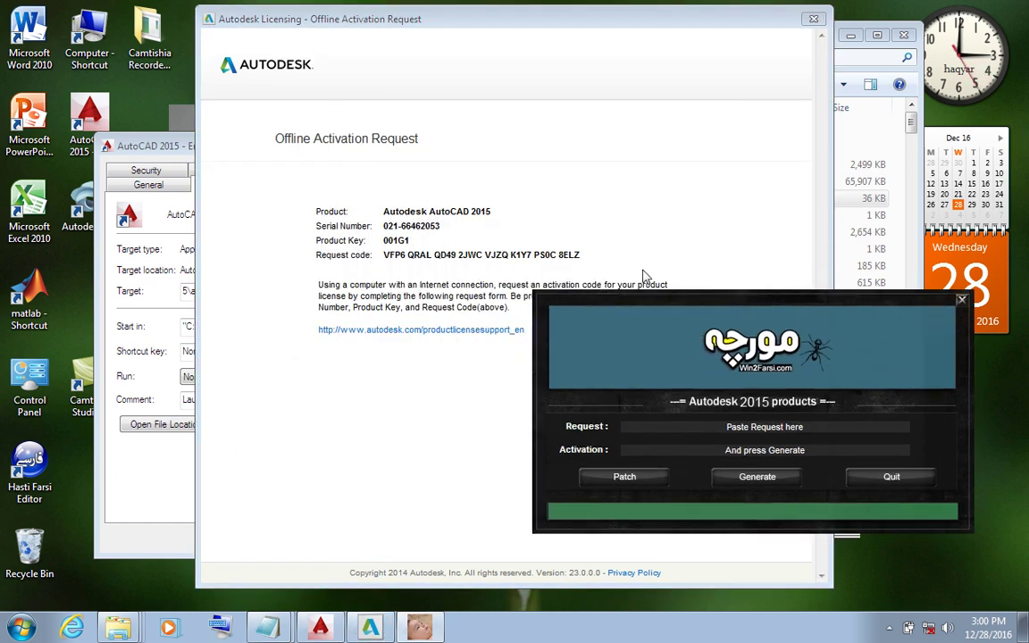
Step: Select and copy the request code from the Offline Activation Request page
click(585, 255)
drag(585, 255, 395, 262)
click(453, 270)
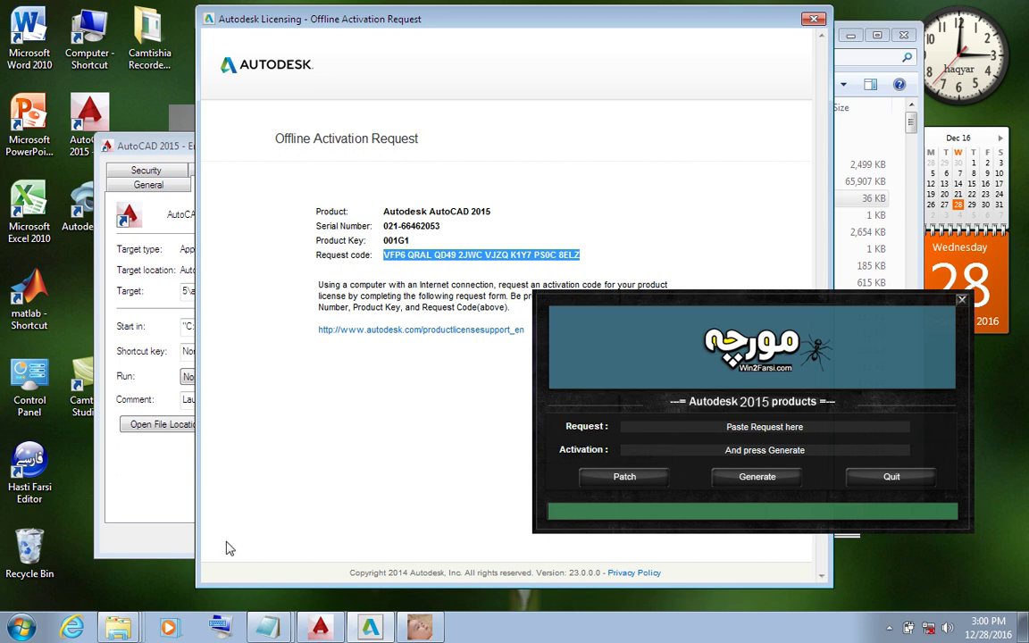
Step: Paste the request code into the keygen, generate an activation code, and patch the installation
drag(831, 427, 730, 446)
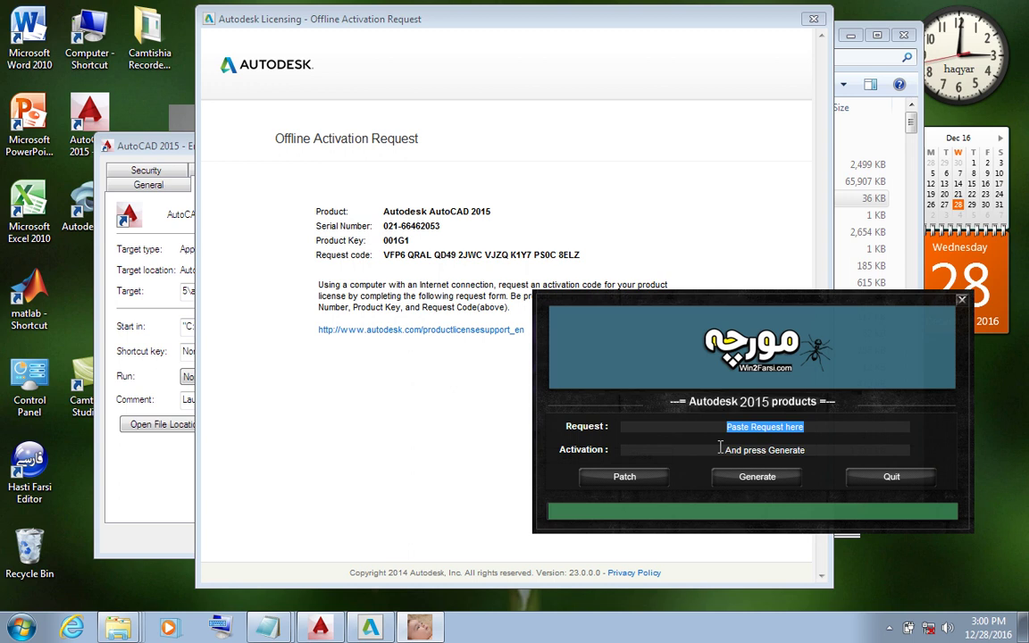
key(ctrl+v)
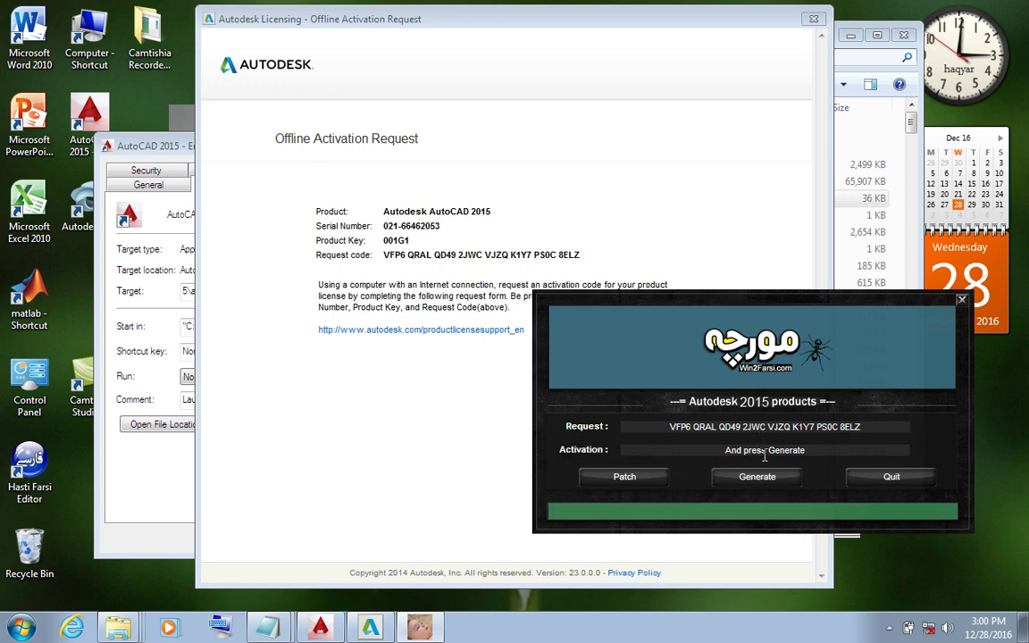
click(766, 478)
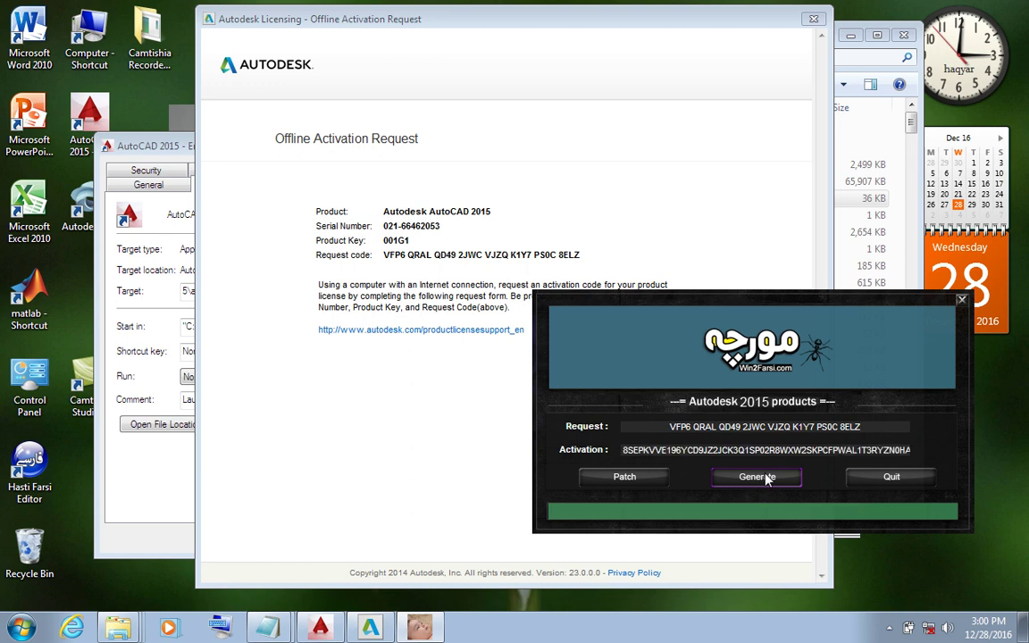
click(652, 477)
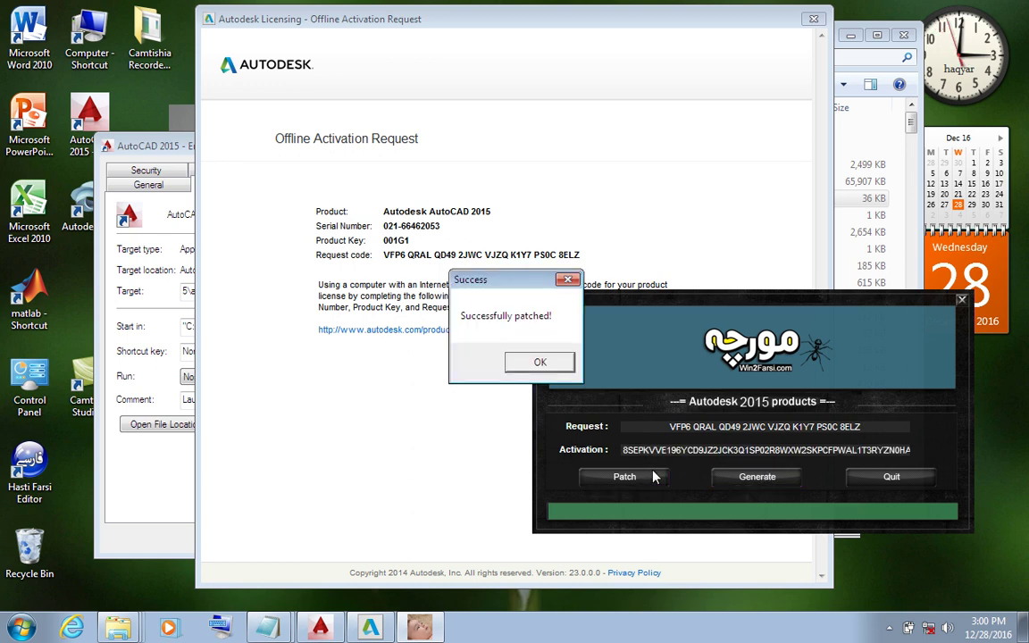
Step: Dismiss the patch message, go back to Please Activate Your Product, and choose Activate
click(536, 362)
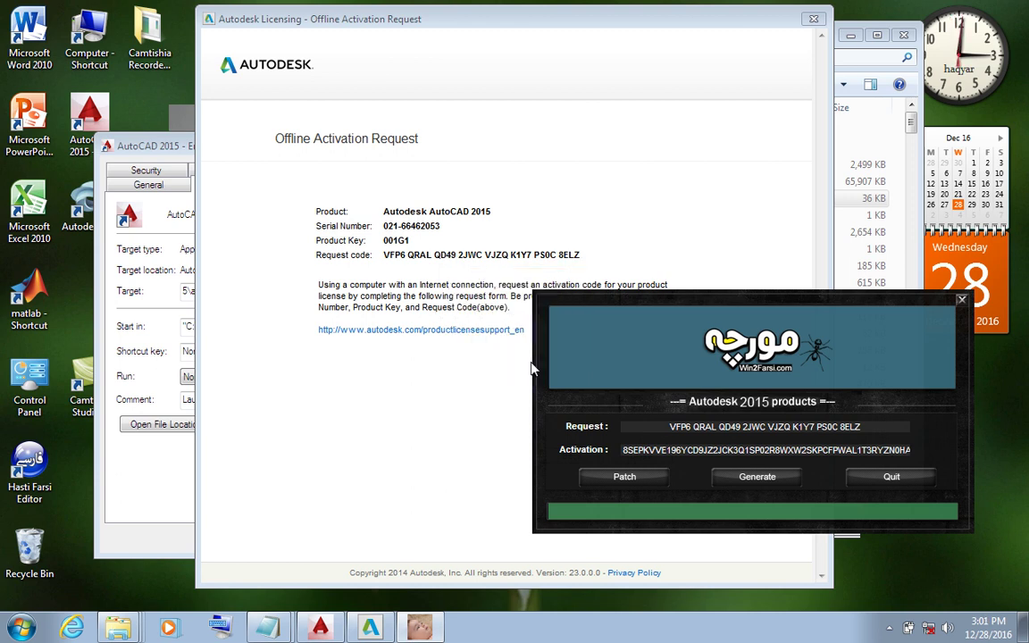
click(424, 20)
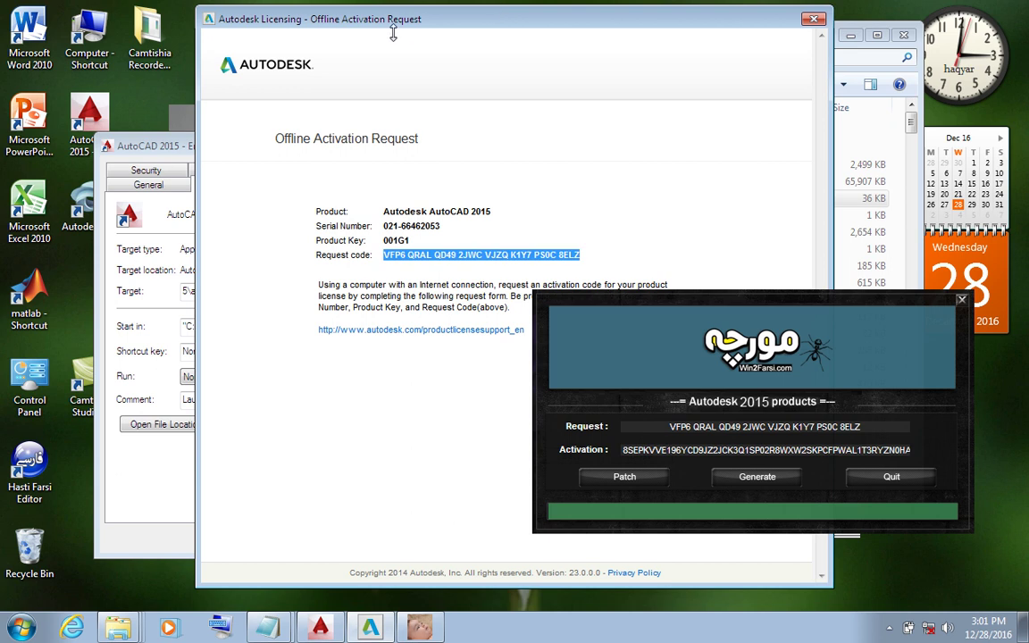
drag(393, 18, 259, 23)
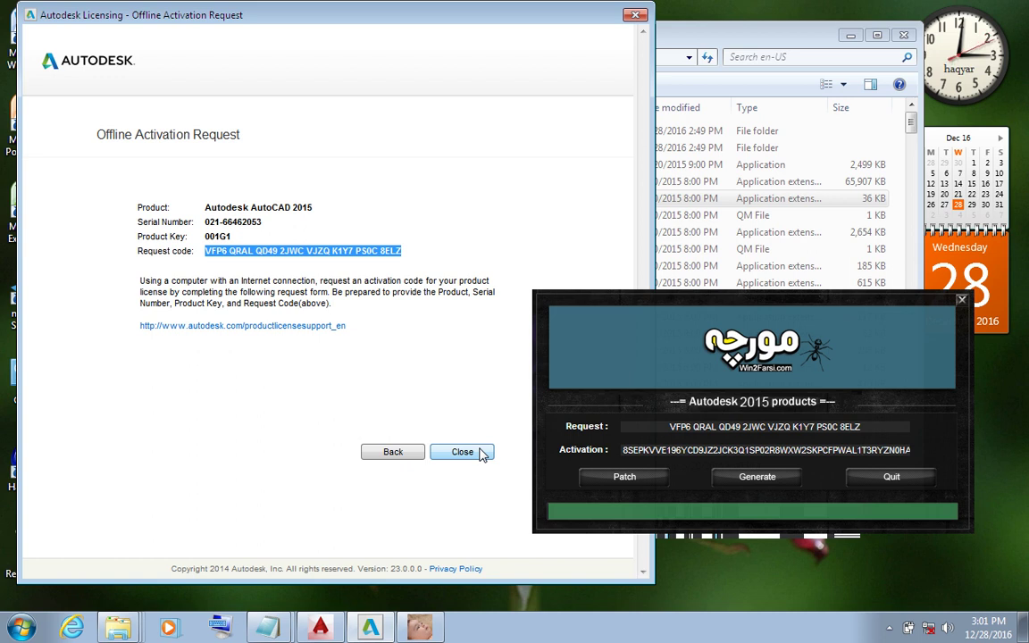
click(400, 452)
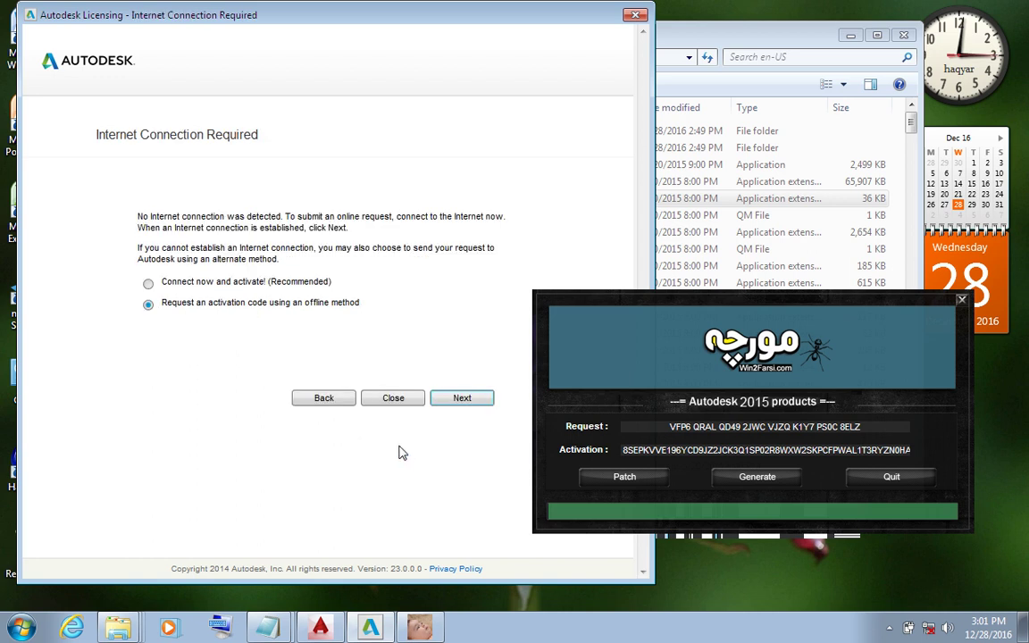
click(316, 400)
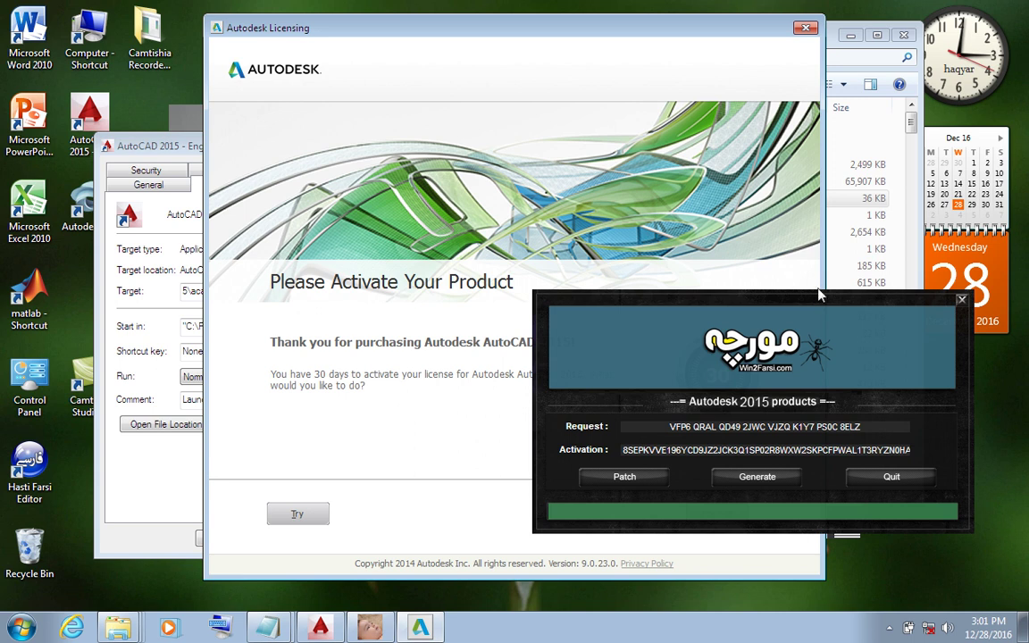
drag(818, 294, 1025, 571)
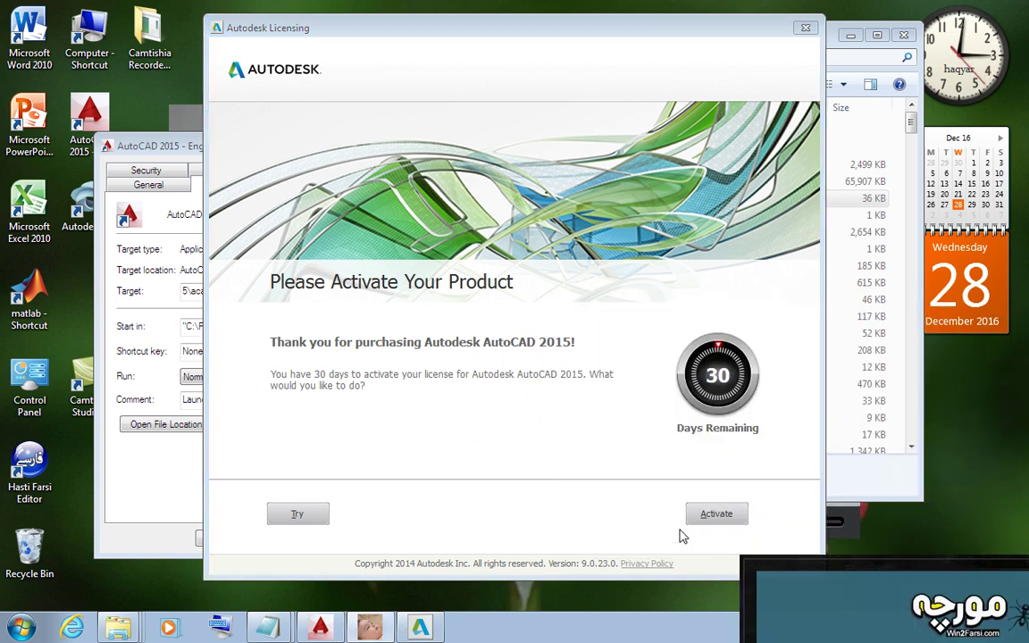
click(704, 517)
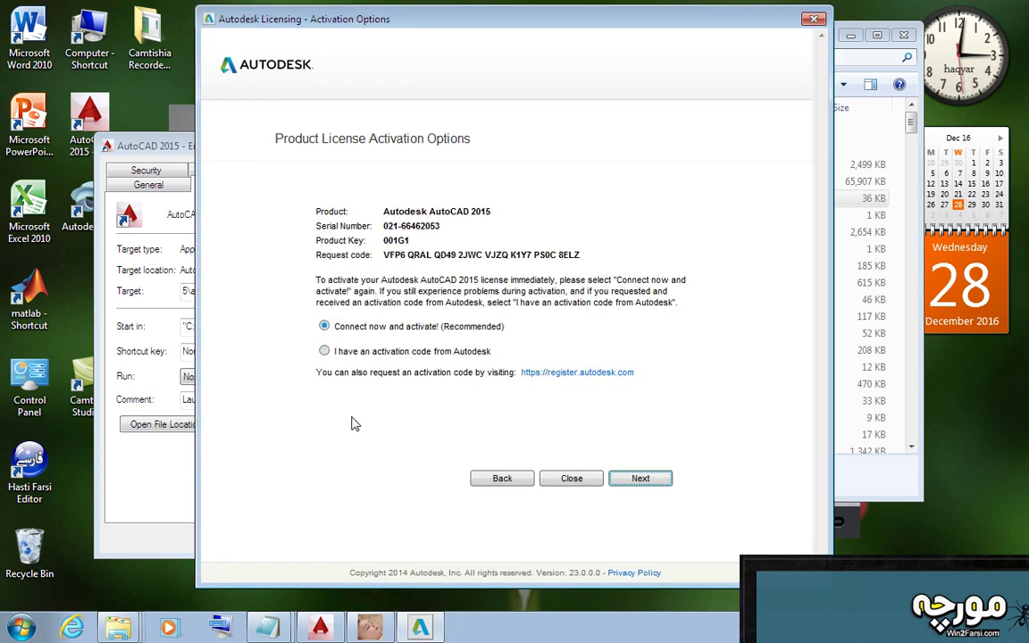
Step: Paste the keygen's activation code under 'I have an activation code from Autodesk' and submit it
click(324, 351)
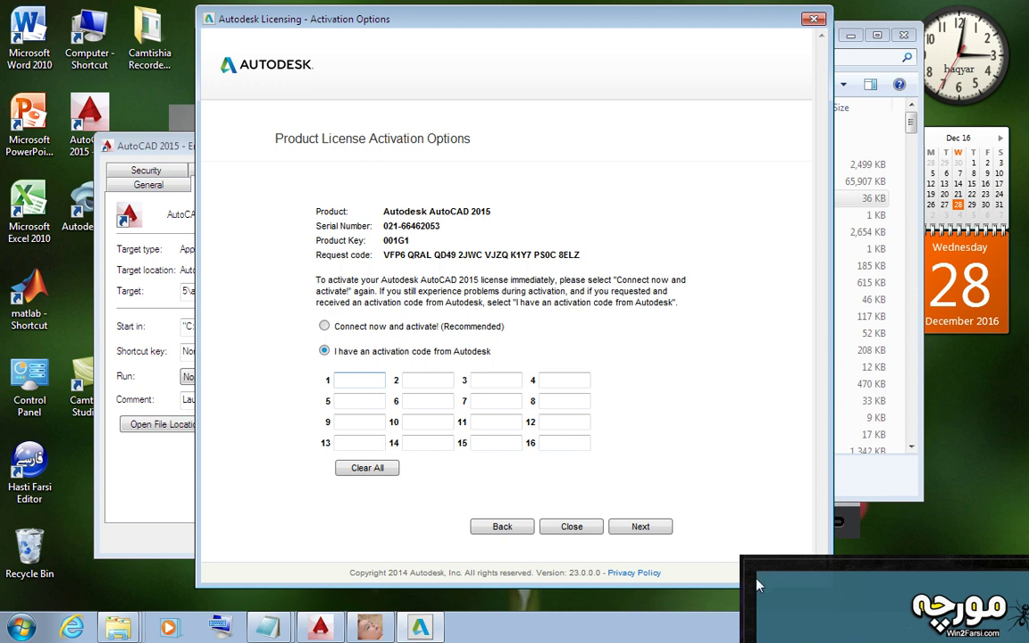
mouse_move(767, 578)
mouse_down()
mouse_move(665, 476)
mouse_move(546, 267)
mouse_up()
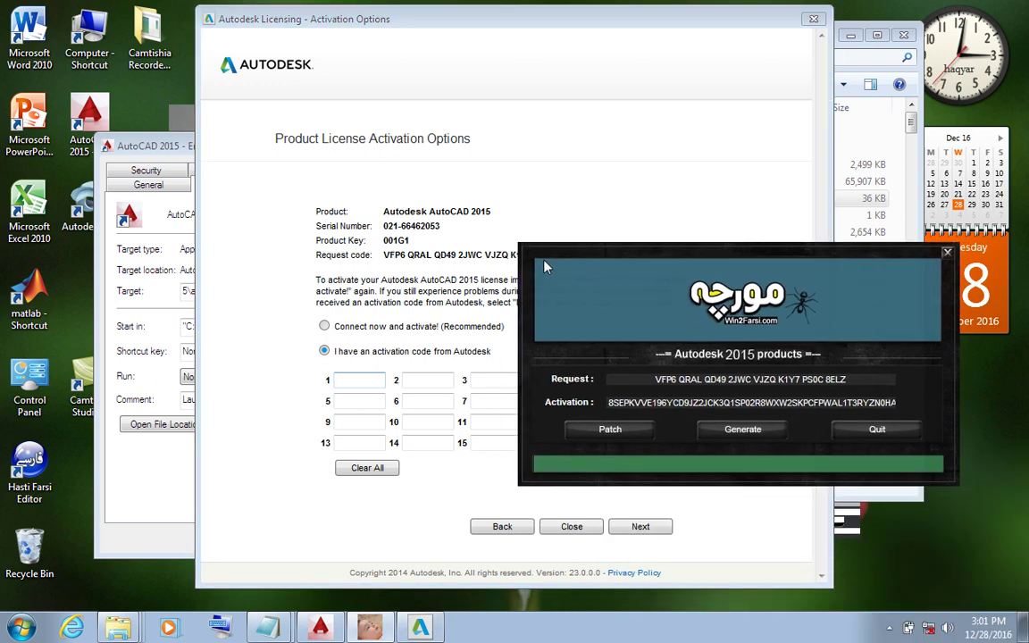
double_click(825, 402)
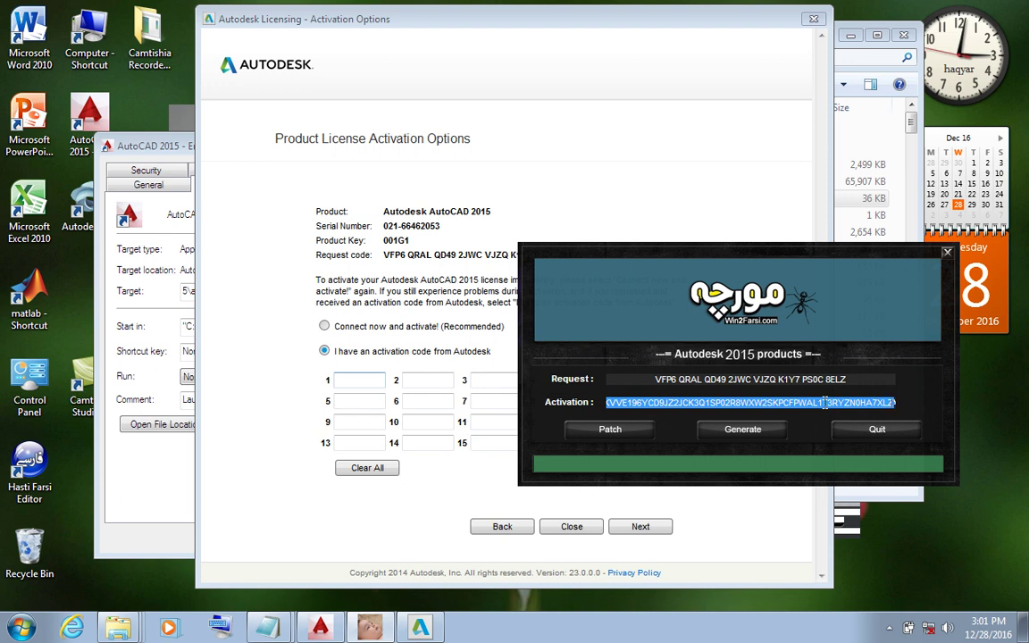
click(361, 379)
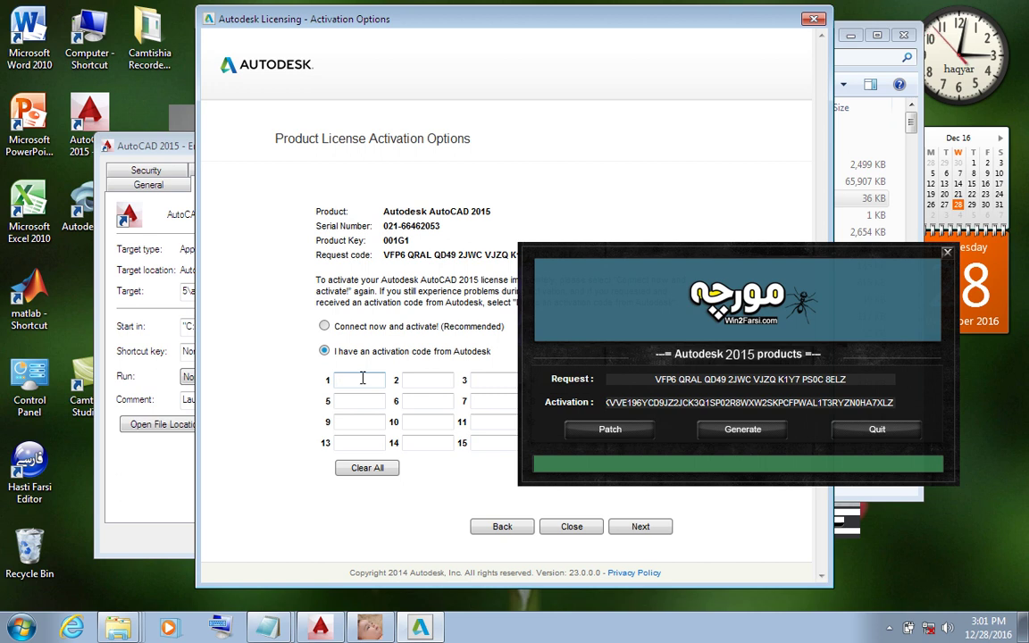
key(ctrl+v)
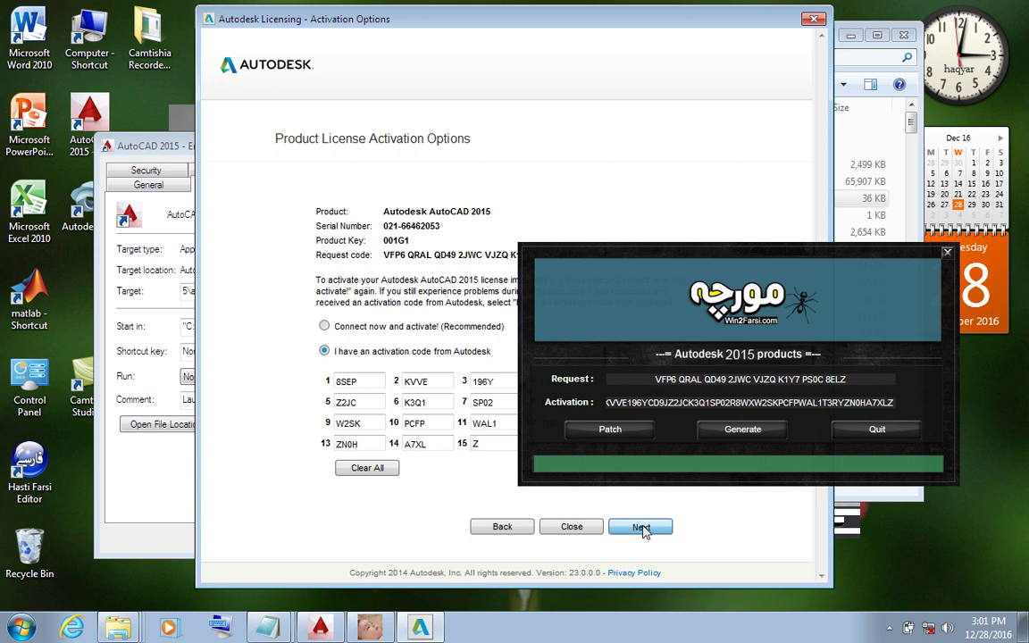
click(642, 529)
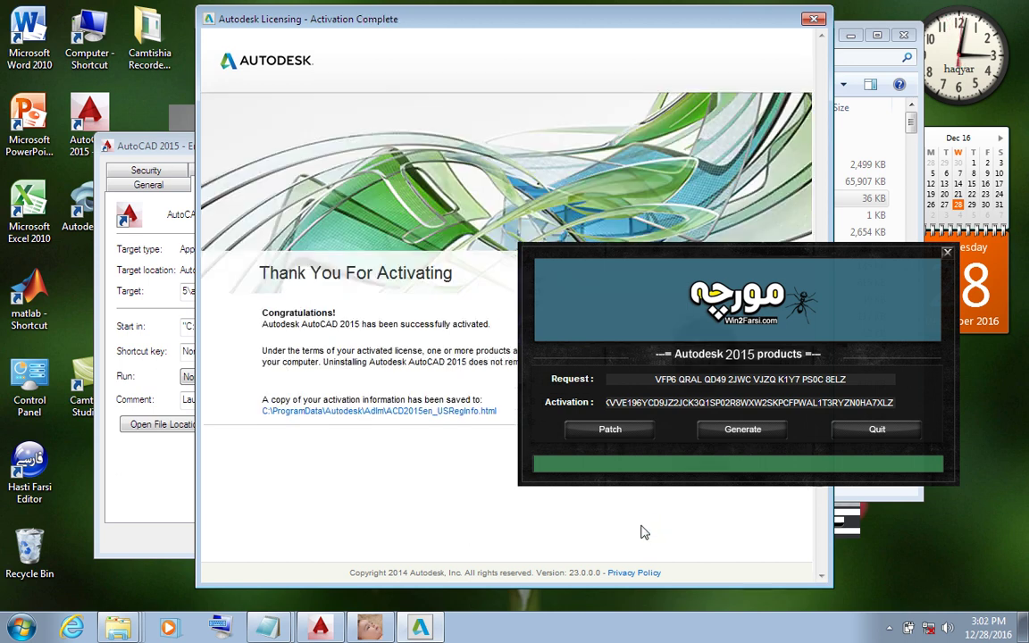
Step: Close the keygen and finish the Activation Complete dialog
click(947, 254)
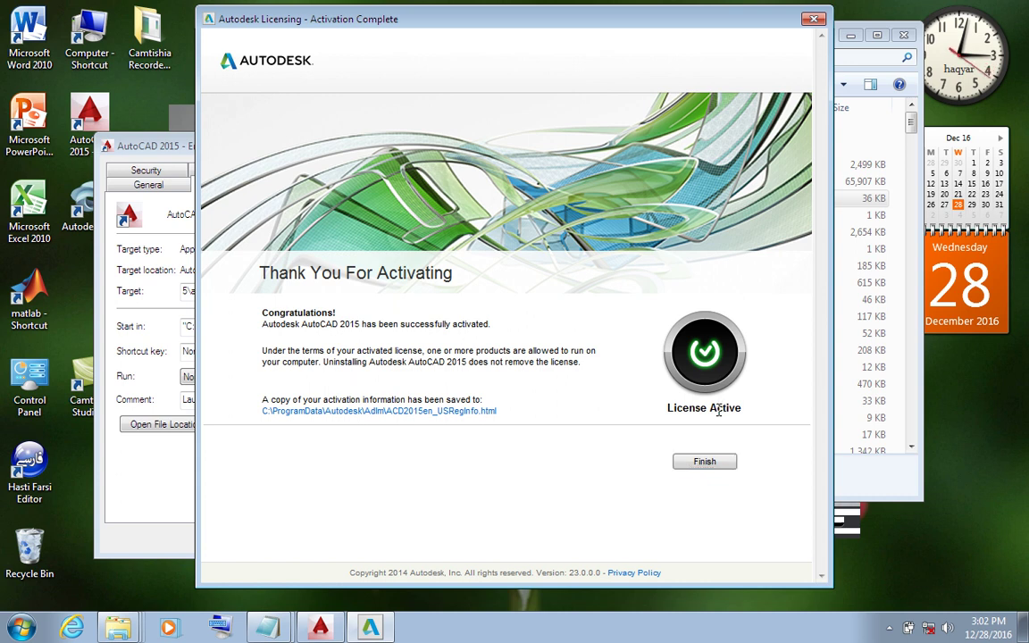
click(715, 470)
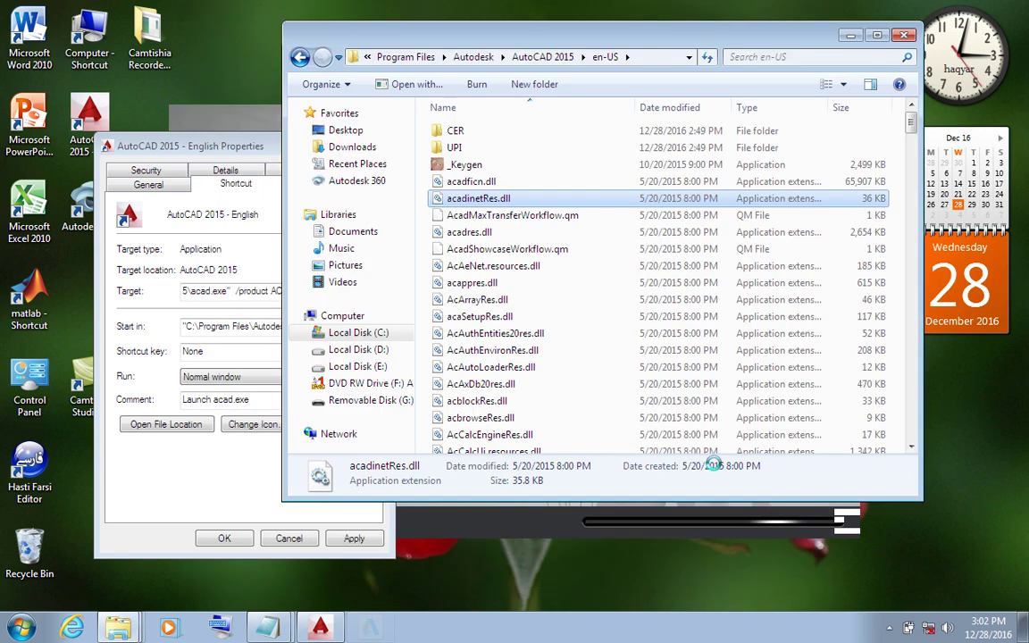
Step: Close the Explorer window and the AutoCAD shortcut Properties dialog to reveal the start page
click(905, 36)
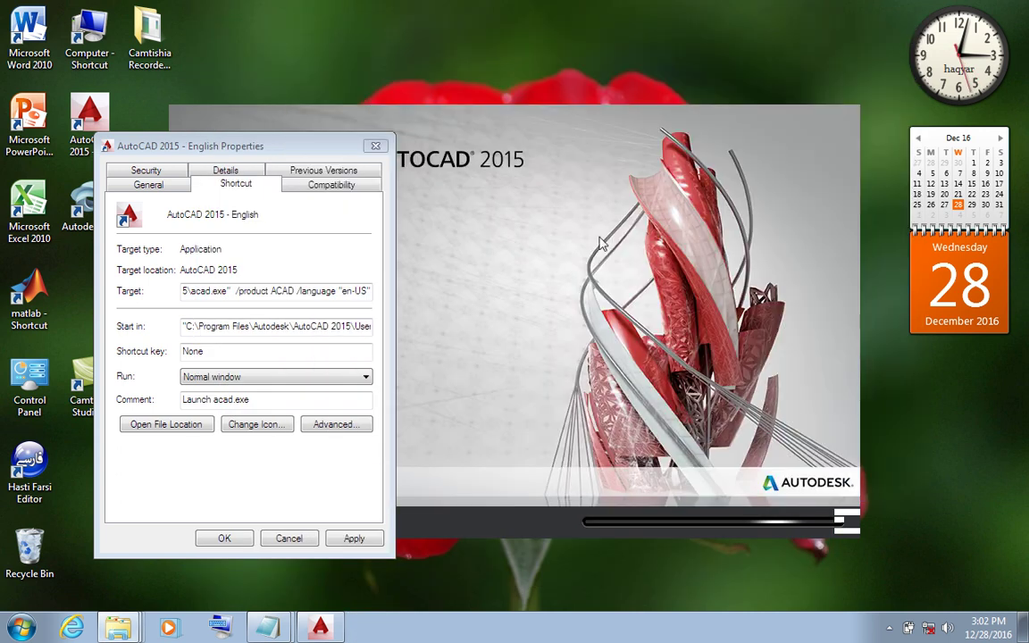
click(366, 147)
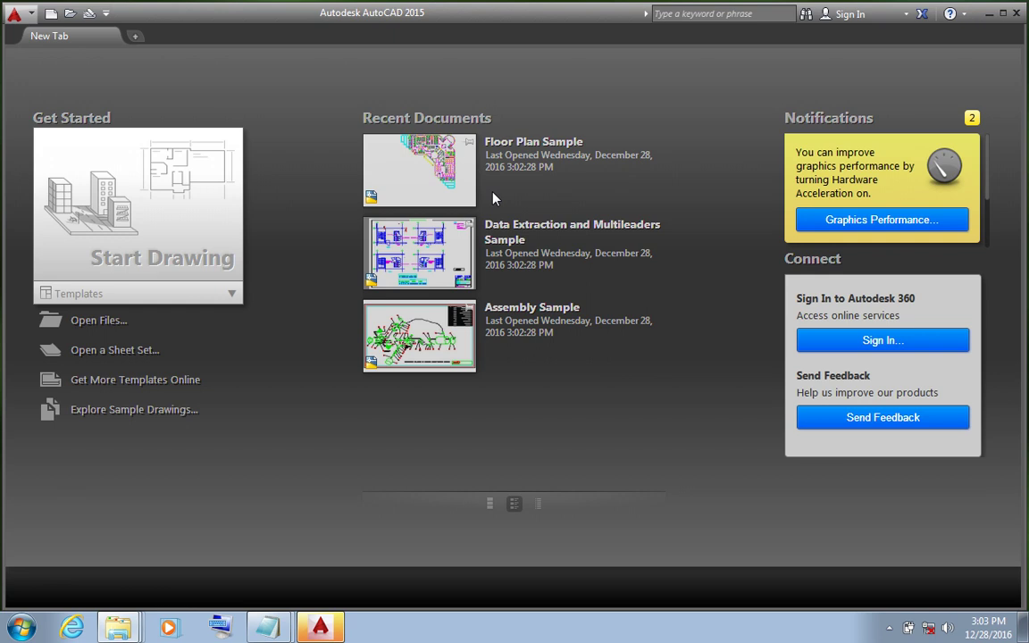
Step: Start a blank Drawing1 from Start Drawing, then check the taskbar's hidden notification icons
click(177, 265)
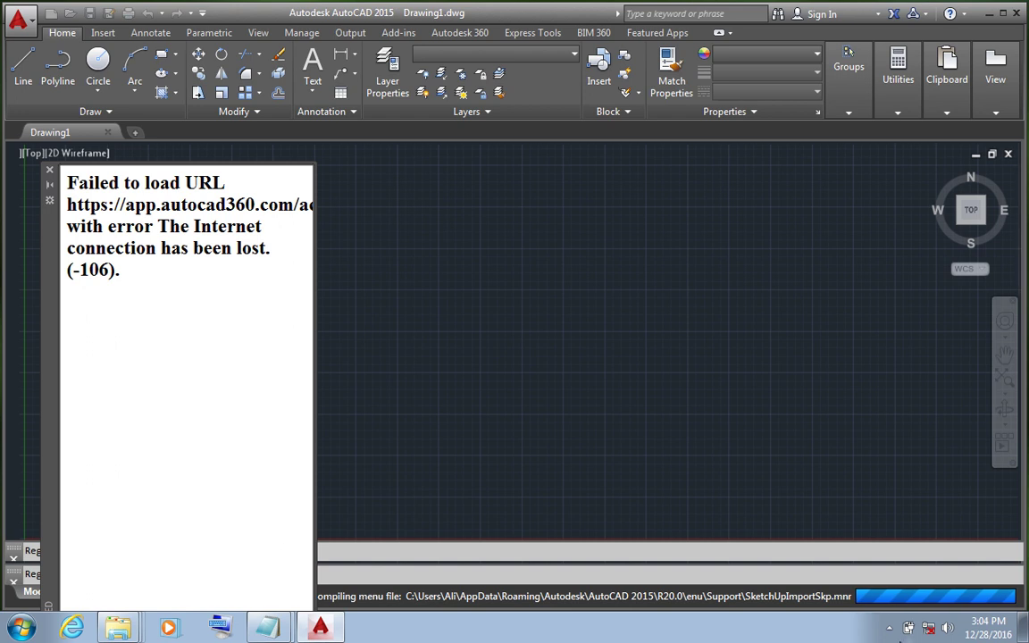
click(889, 628)
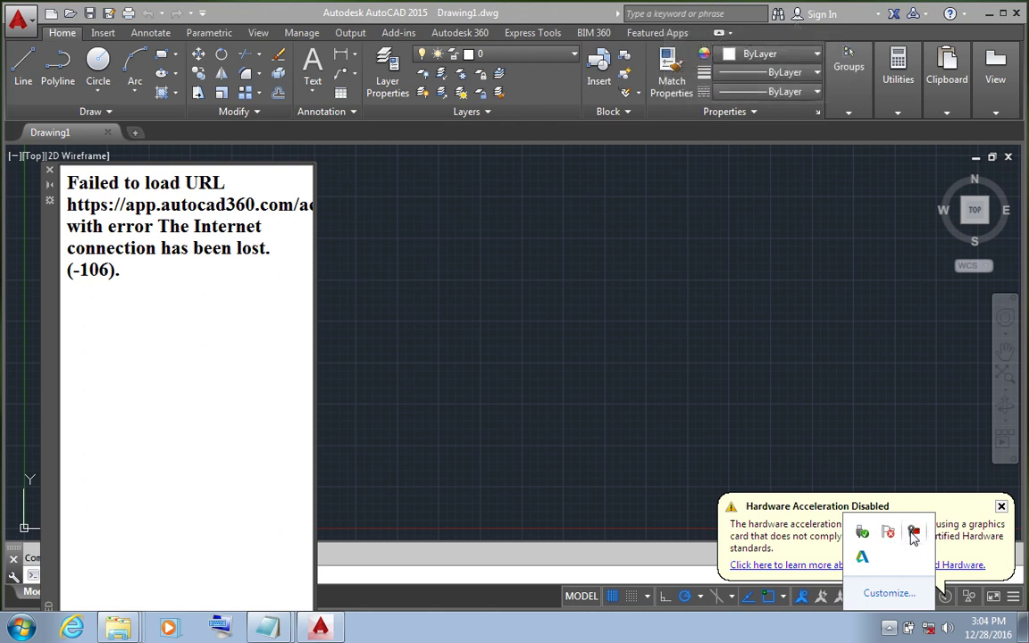
click(913, 532)
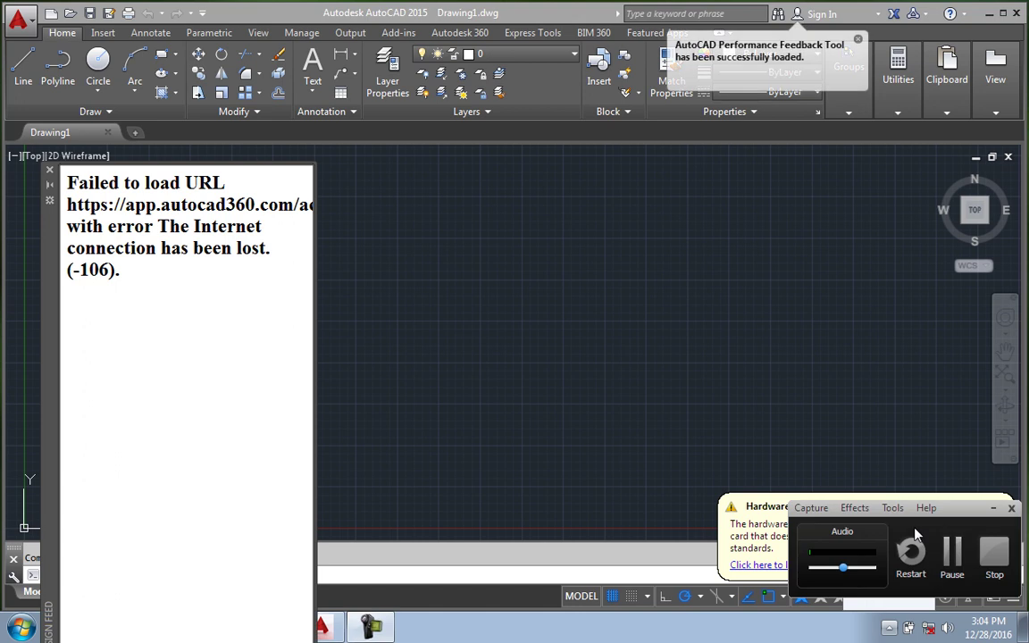